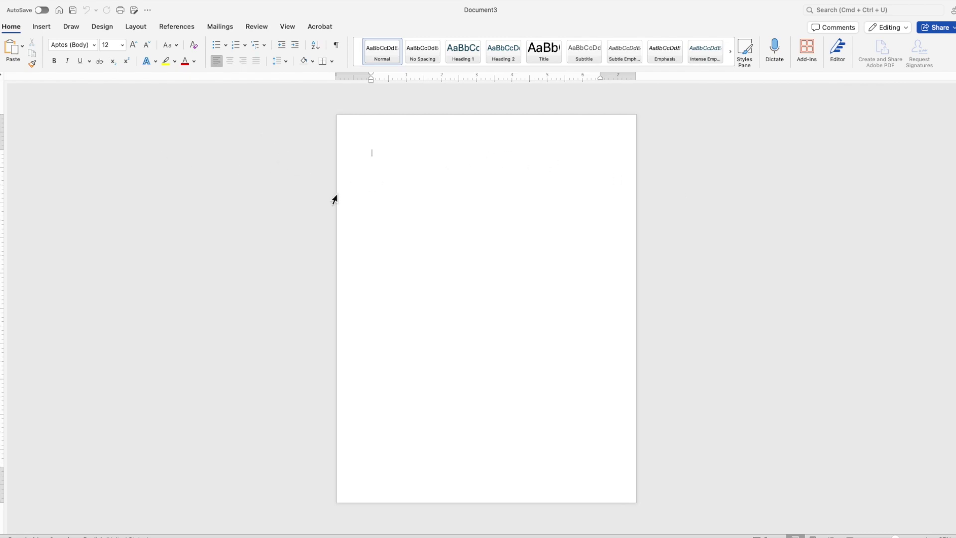
Step: Draw a 5.83-inch horizontal double-headed arrow line across the top of the page
{"action": "left_click", "coordinate": [42, 28]}
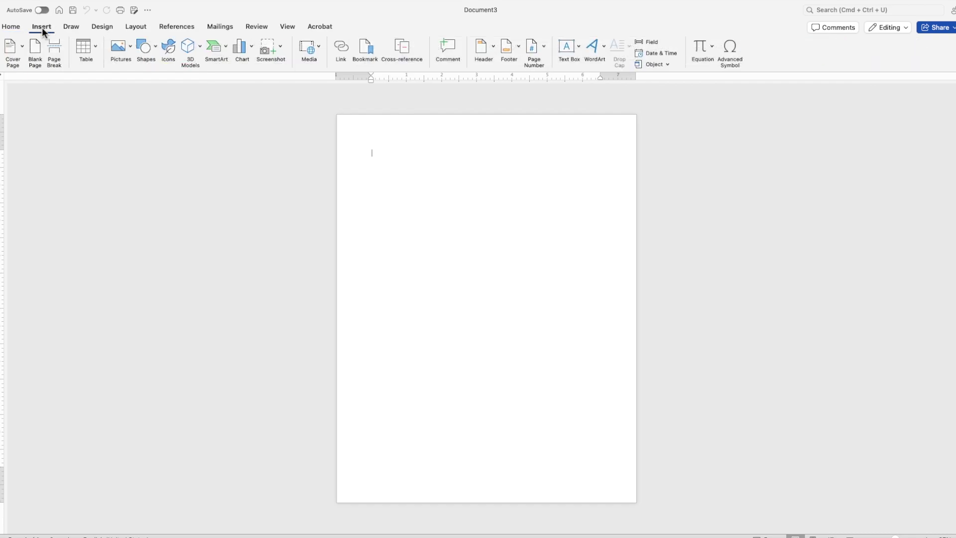
{"action": "left_click", "coordinate": [155, 46]}
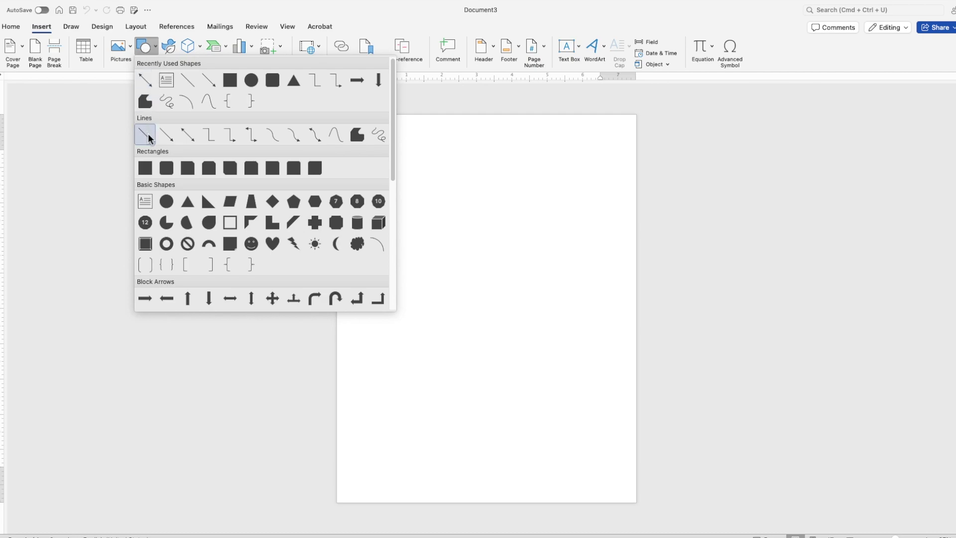
{"action": "left_click", "coordinate": [189, 135]}
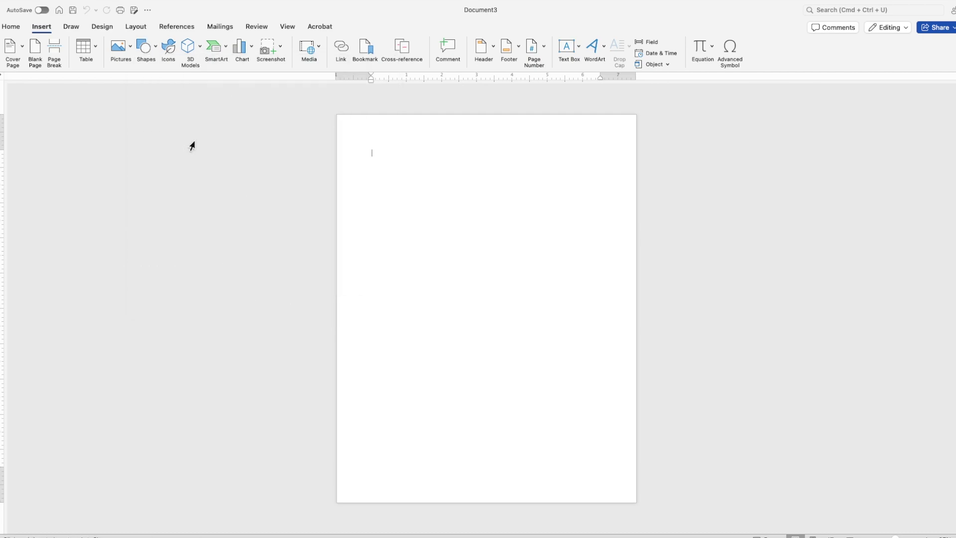
{"action": "left_click_drag", "start_coordinate": [373, 153], "coordinate": [576, 154]}
{"action": "scroll", "coordinate": [477, 169], "scroll_direction": "up", "scroll_amount": 2}
{"action": "scroll", "coordinate": [477, 170], "scroll_direction": "up", "scroll_amount": 3}
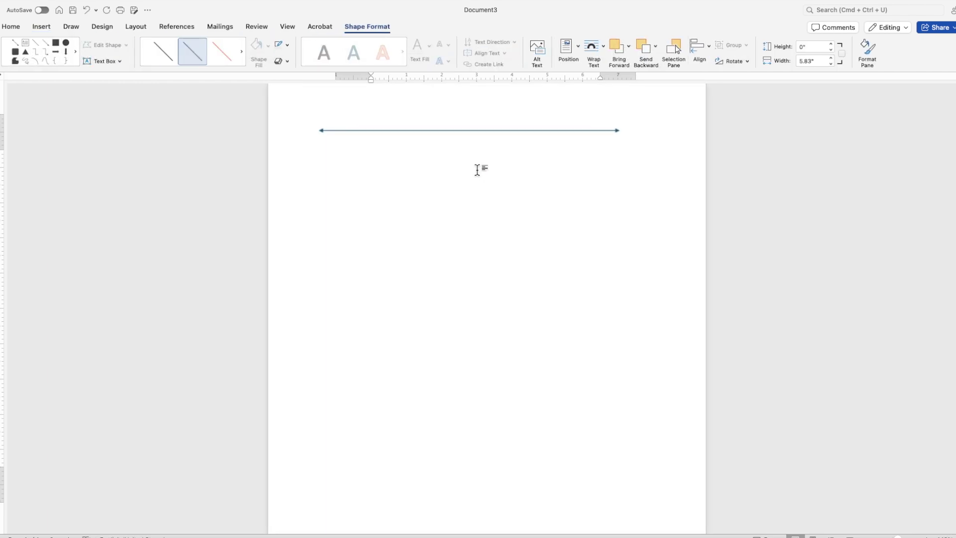
Step: Give the arrow line a black outline with a 4½ pt weight
{"action": "scroll", "coordinate": [477, 172], "scroll_direction": "up", "scroll_amount": 1}
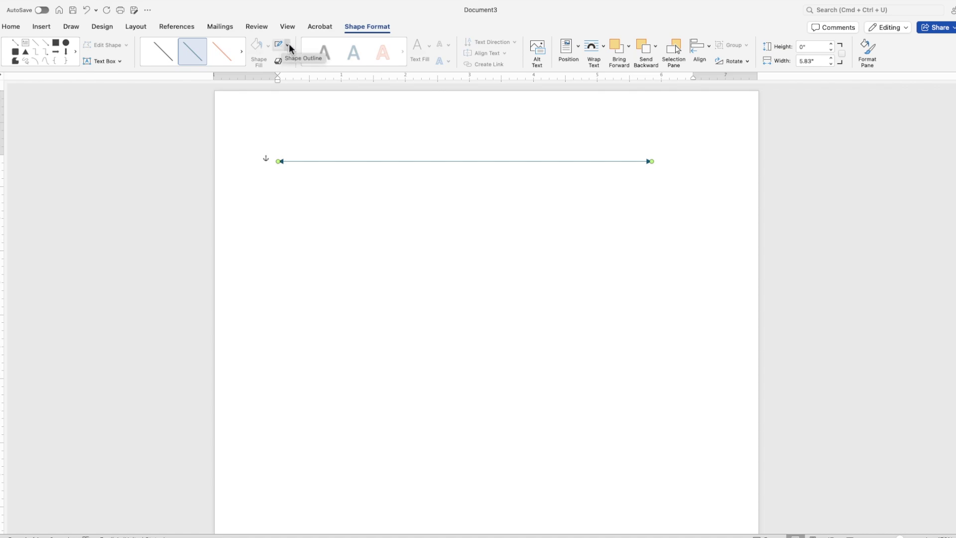
{"action": "left_click", "coordinate": [288, 45]}
{"action": "left_click", "coordinate": [290, 90]}
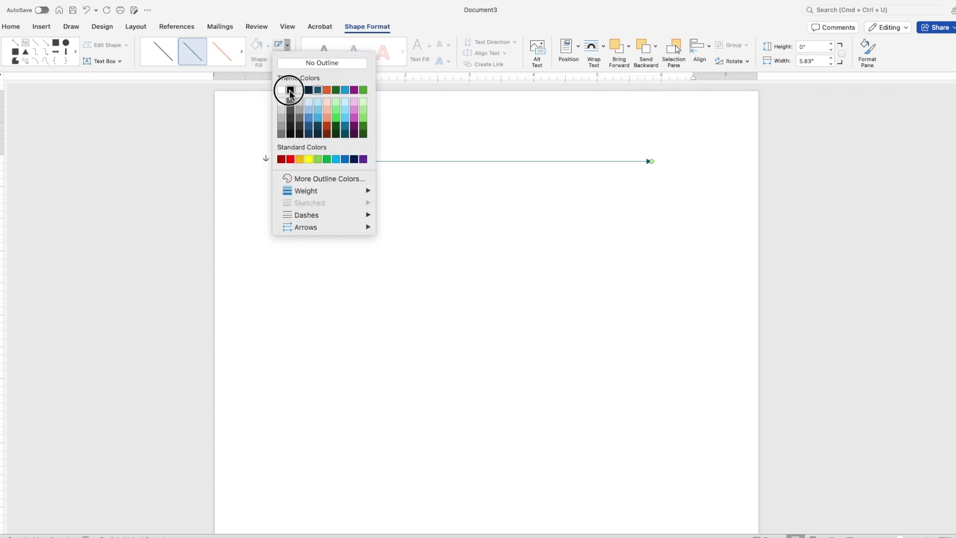
{"action": "left_click", "coordinate": [288, 47]}
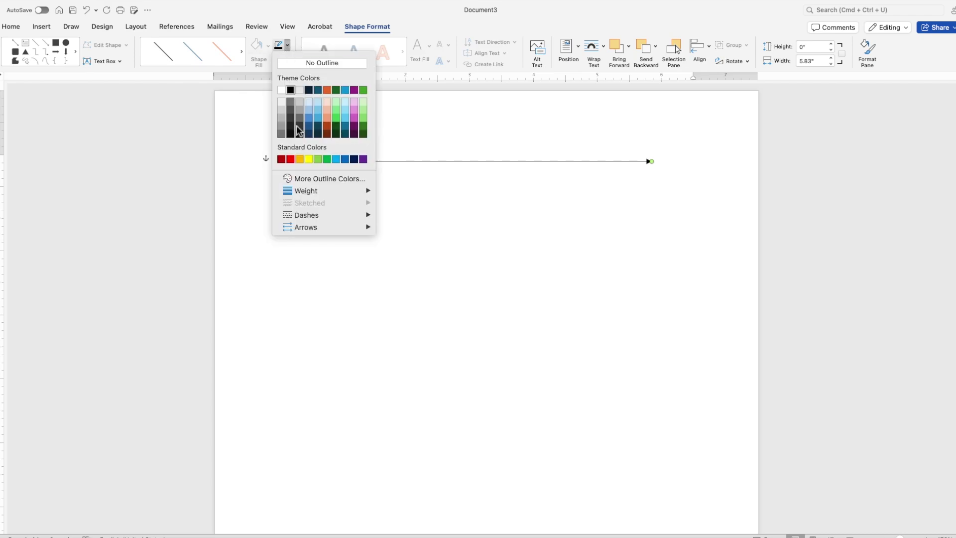
{"action": "mouse_move", "coordinate": [304, 192]}
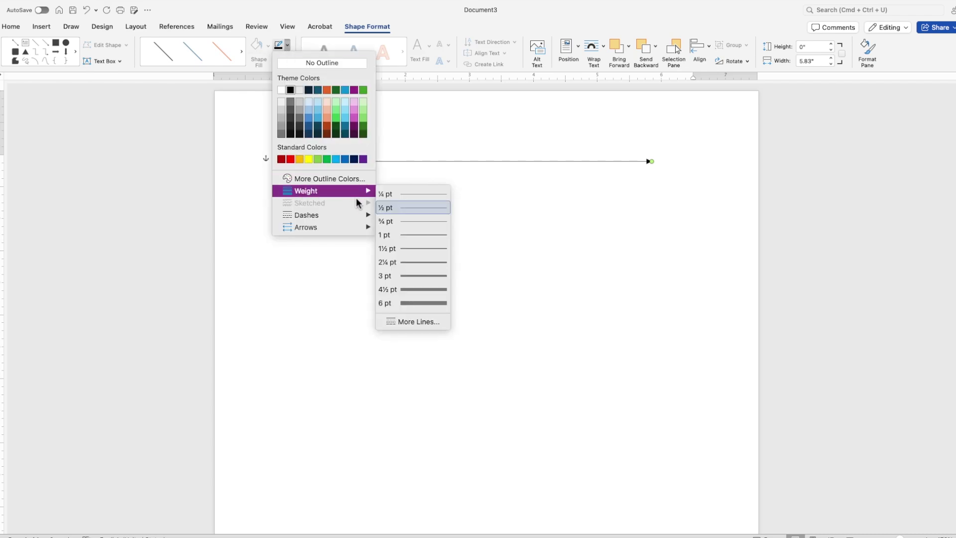
{"action": "left_click", "coordinate": [405, 289]}
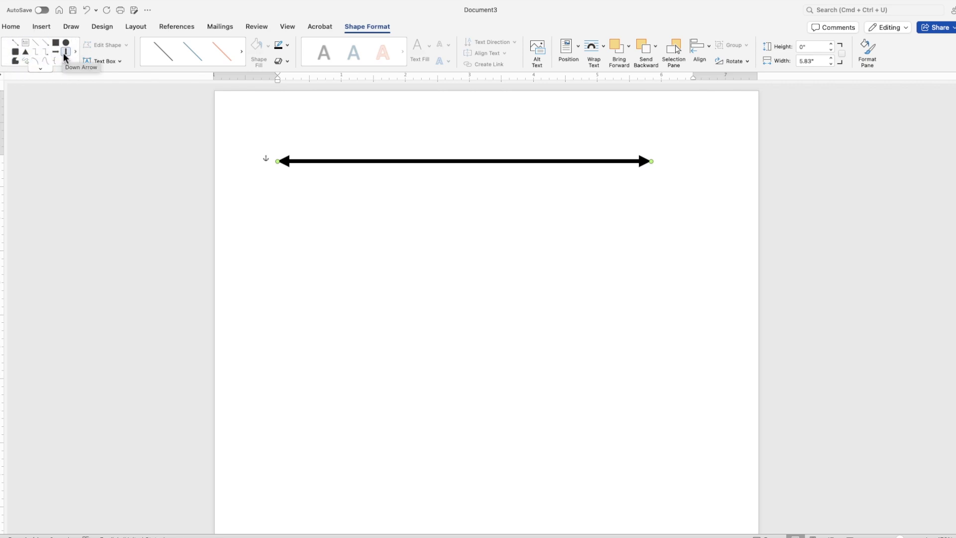
Step: Draw a short 0.3-inch vertical line crossing the arrow near its left end
{"action": "left_click", "coordinate": [42, 28]}
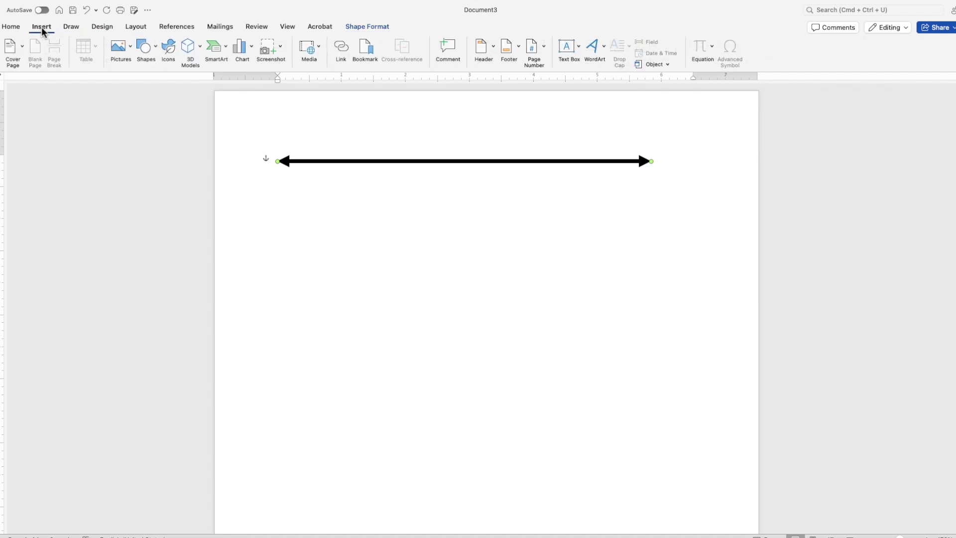
{"action": "left_click", "coordinate": [156, 48]}
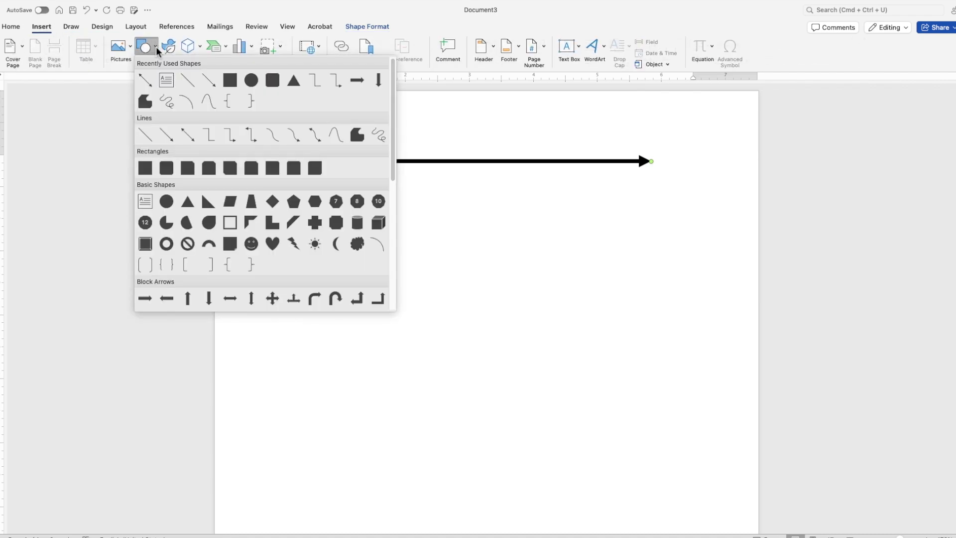
{"action": "left_click", "coordinate": [145, 135]}
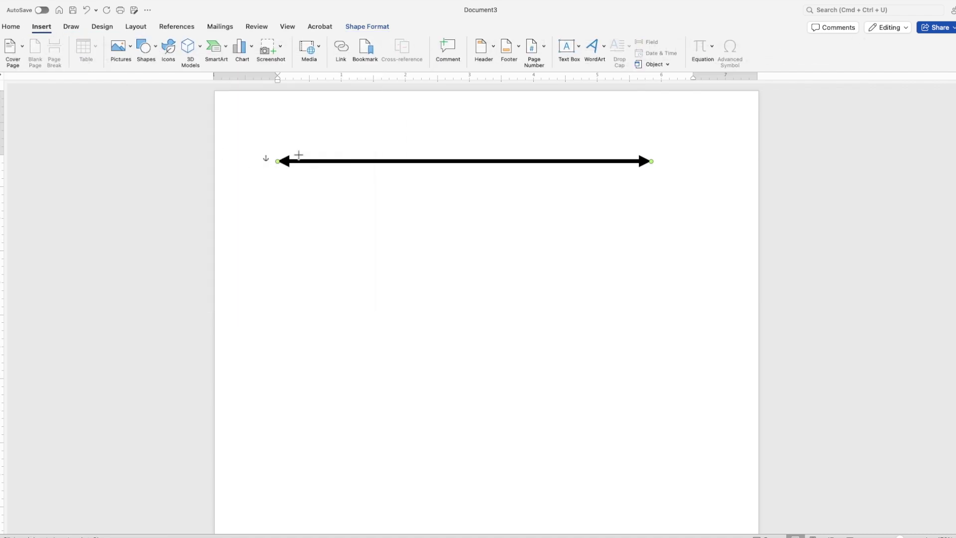
{"action": "scroll", "coordinate": [298, 155], "scroll_direction": "up", "scroll_amount": 5}
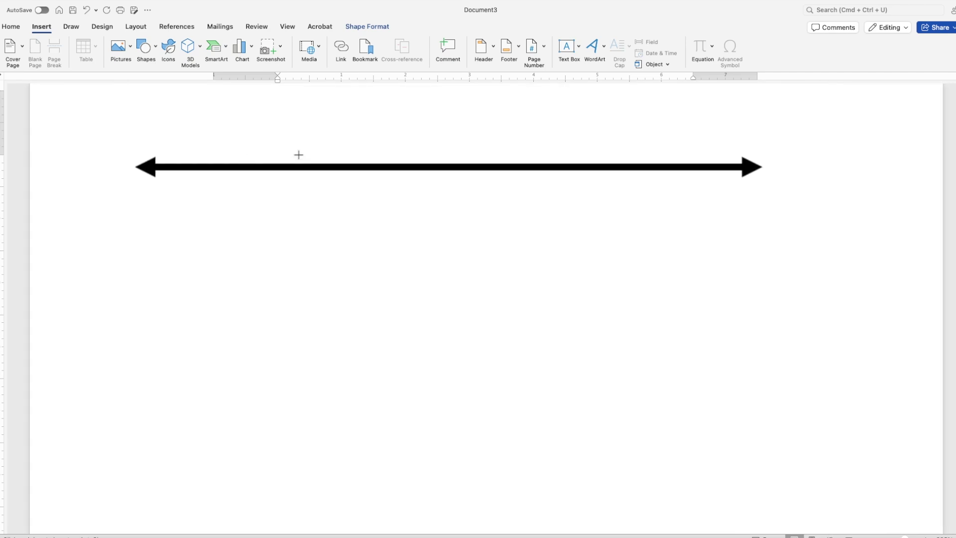
{"action": "left_click_drag", "start_coordinate": [171, 157], "coordinate": [170, 183]}
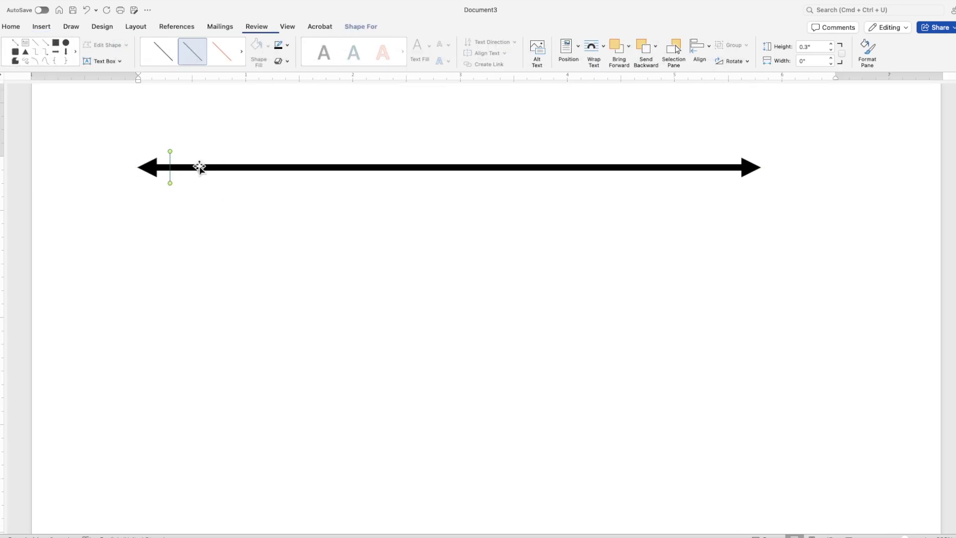
Step: Make the tick black at 3 pt weight and nudge it slightly left
{"action": "left_click", "coordinate": [288, 45]}
{"action": "left_click", "coordinate": [291, 90]}
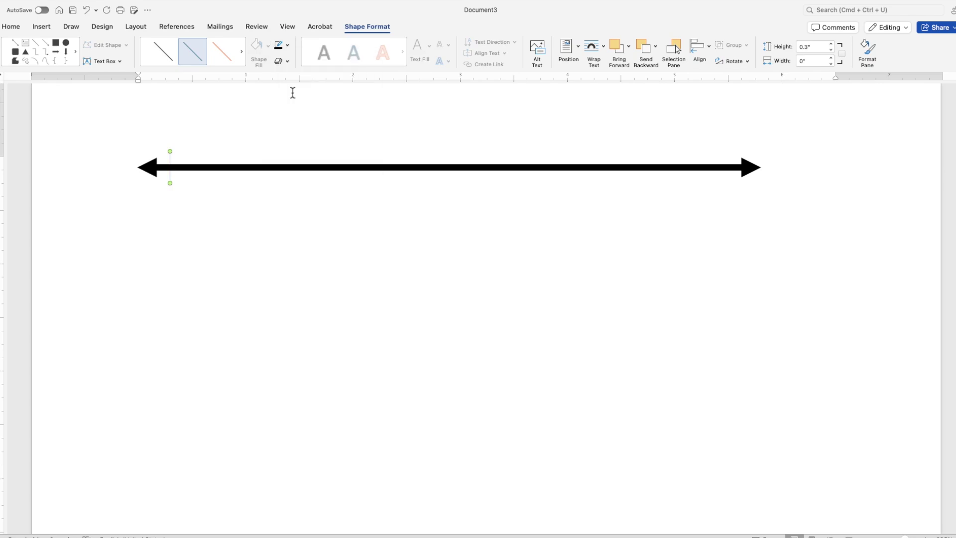
{"action": "left_click", "coordinate": [287, 46]}
{"action": "mouse_move", "coordinate": [326, 193]}
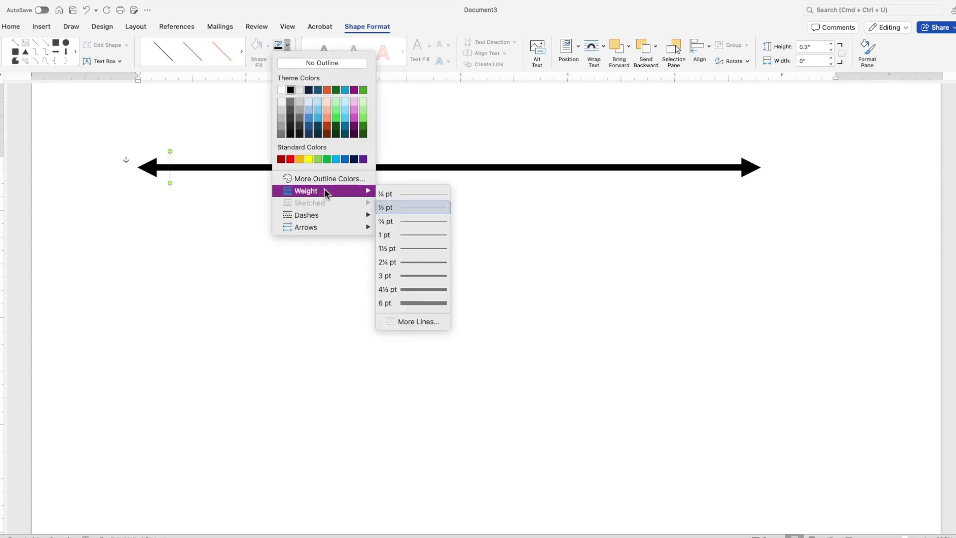
{"action": "left_click", "coordinate": [408, 266]}
{"action": "left_click_drag", "start_coordinate": [171, 180], "coordinate": [170, 181]}
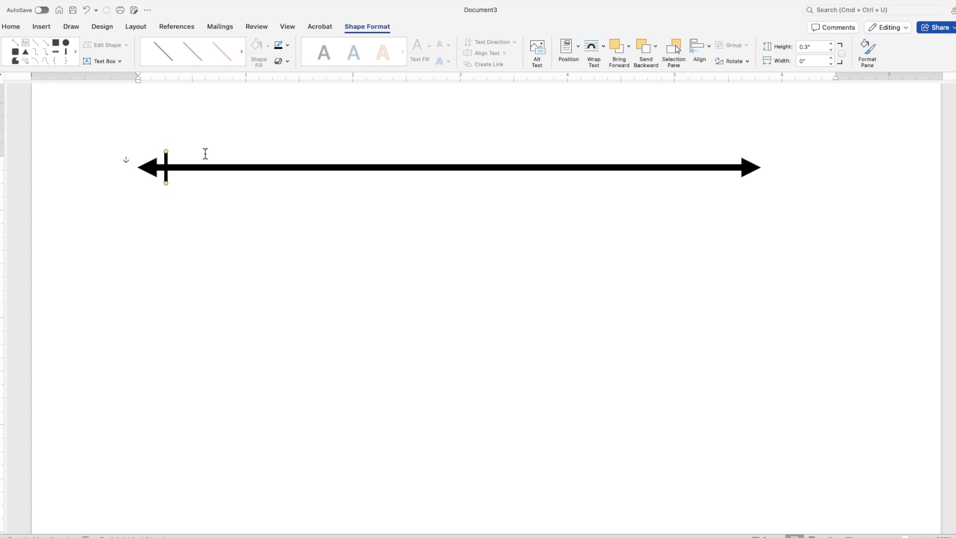
Step: Copy the tick and paste the copy at the arrow's right end
{"action": "left_click", "coordinate": [169, 160]}
{"action": "right_click", "coordinate": [169, 159]}
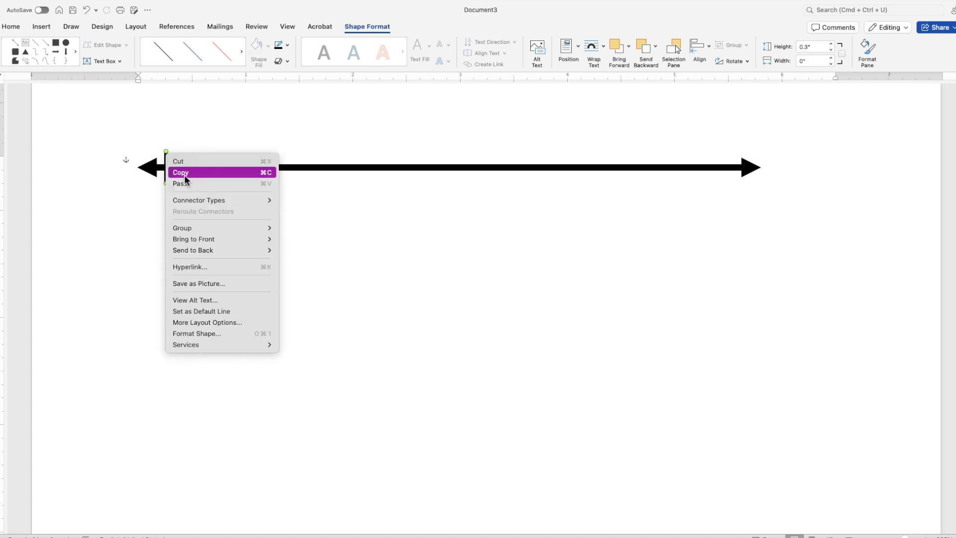
{"action": "left_click", "coordinate": [185, 174]}
{"action": "left_click", "coordinate": [185, 123]}
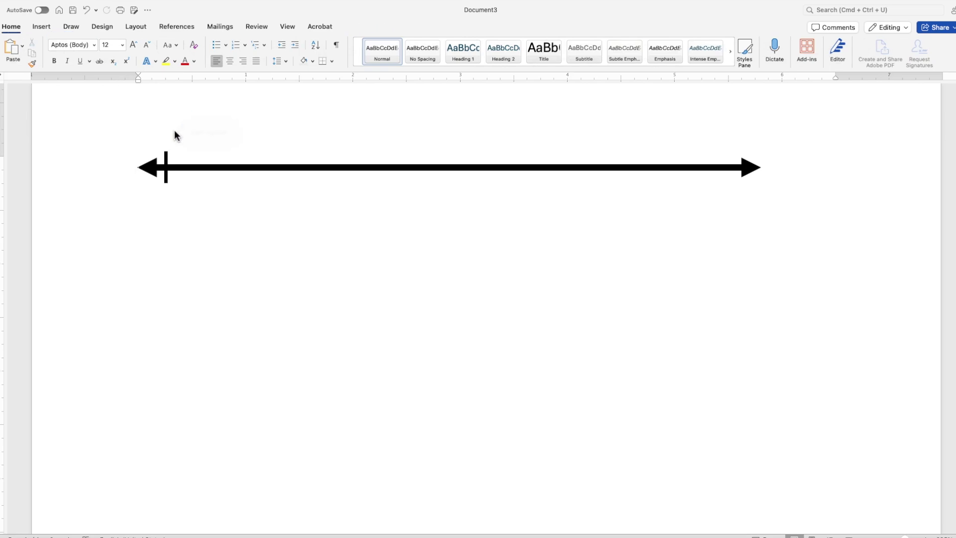
{"action": "right_click", "coordinate": [211, 230]}
{"action": "left_click", "coordinate": [234, 260]}
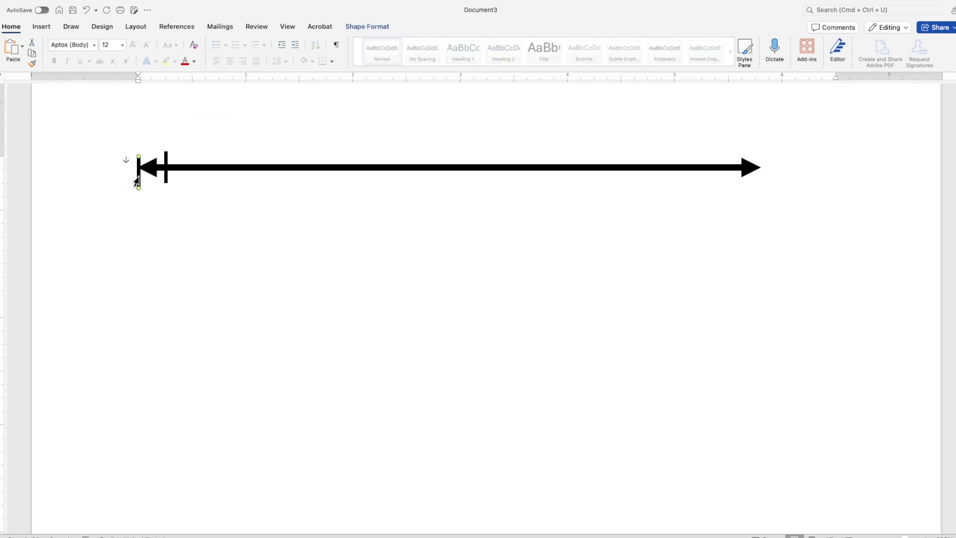
{"action": "left_click_drag", "start_coordinate": [137, 181], "coordinate": [733, 175]}
Step: Fine-tune the left tick's position near the arrow's start and check the right tick
{"action": "left_click_drag", "start_coordinate": [166, 175], "coordinate": [169, 180]}
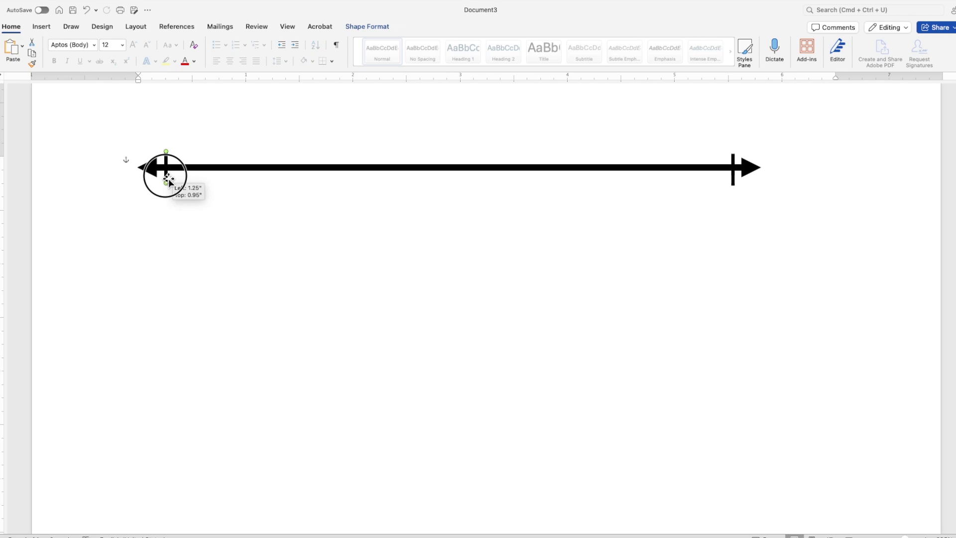
{"action": "left_click_drag", "start_coordinate": [168, 181], "coordinate": [171, 182]}
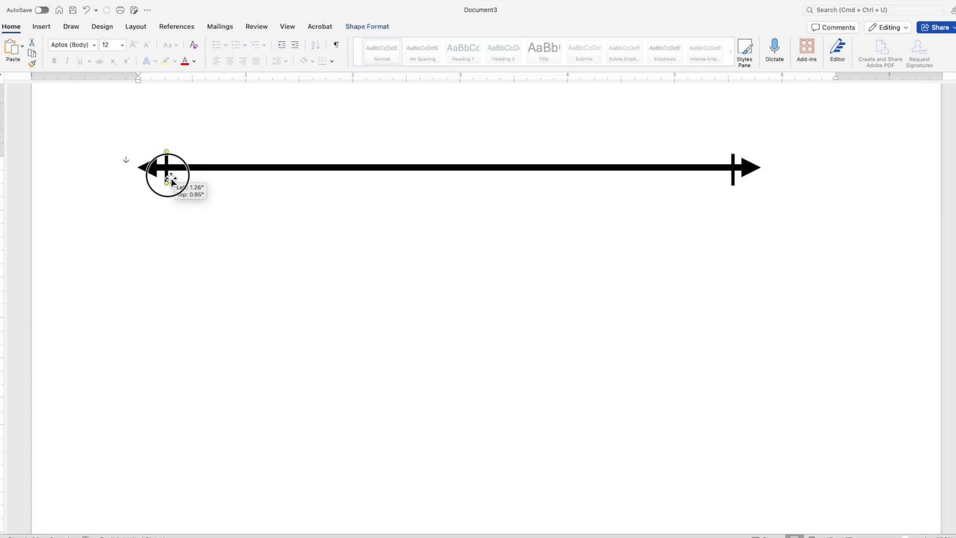
{"action": "left_click_drag", "start_coordinate": [171, 181], "coordinate": [171, 182]}
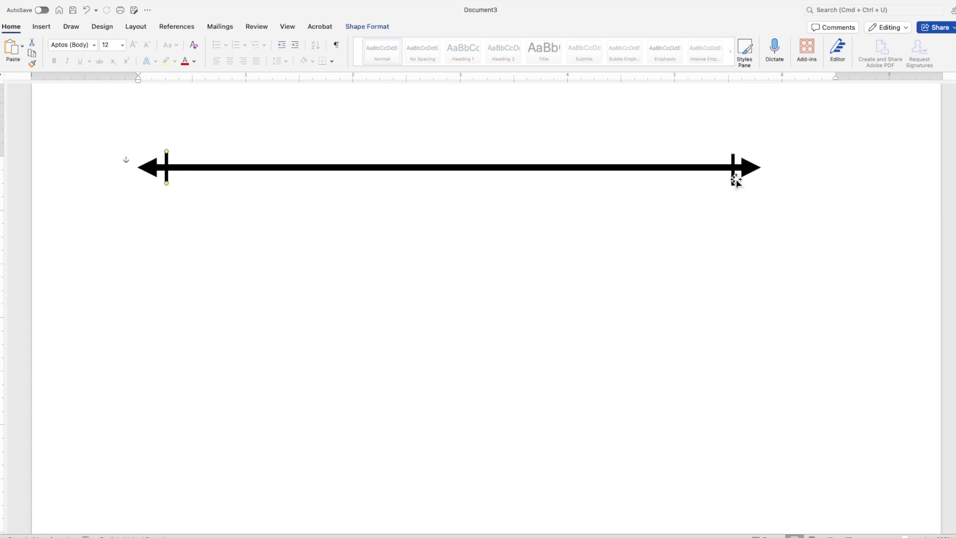
{"action": "left_click_drag", "start_coordinate": [736, 179], "coordinate": [736, 177]}
{"action": "left_click", "coordinate": [168, 181]}
Step: Copy the left tick and paste repeated copies that cascade diagonally below the arrow's left end
{"action": "right_click", "coordinate": [168, 182]}
{"action": "left_click", "coordinate": [187, 194]}
{"action": "left_click", "coordinate": [193, 231]}
{"action": "right_click", "coordinate": [193, 240]}
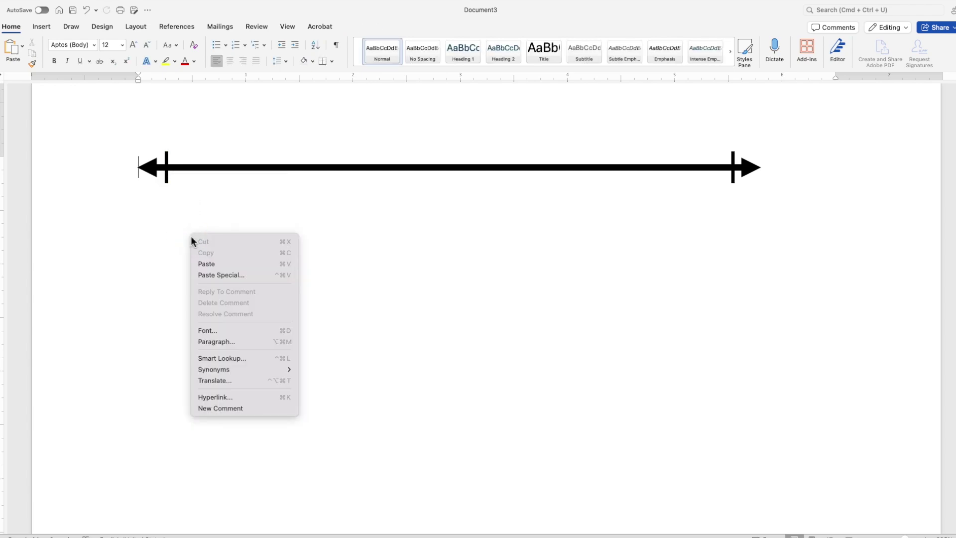
{"action": "left_click", "coordinate": [217, 264]}
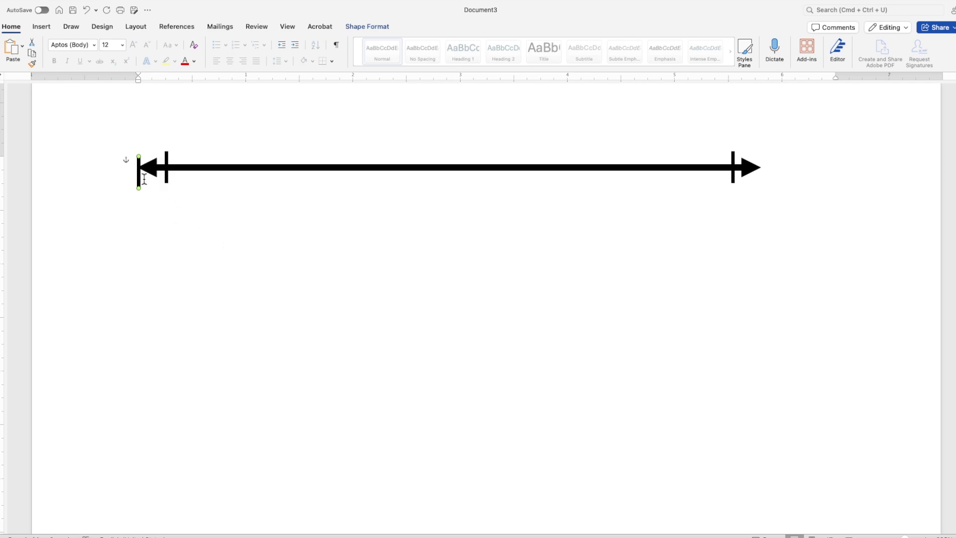
{"action": "right_click", "coordinate": [186, 244]}
{"action": "left_click", "coordinate": [203, 268]}
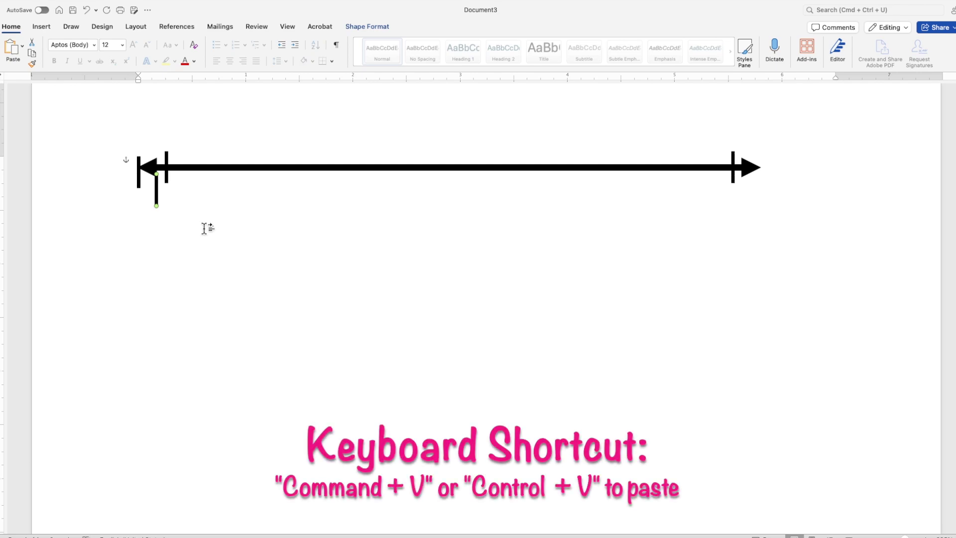
{"action": "key", "text": "super+v"}
{"action": "key", "text": "super+v"}
{"action": "key", "text": "super+v"}
{"action": "key", "text": "super+v"}
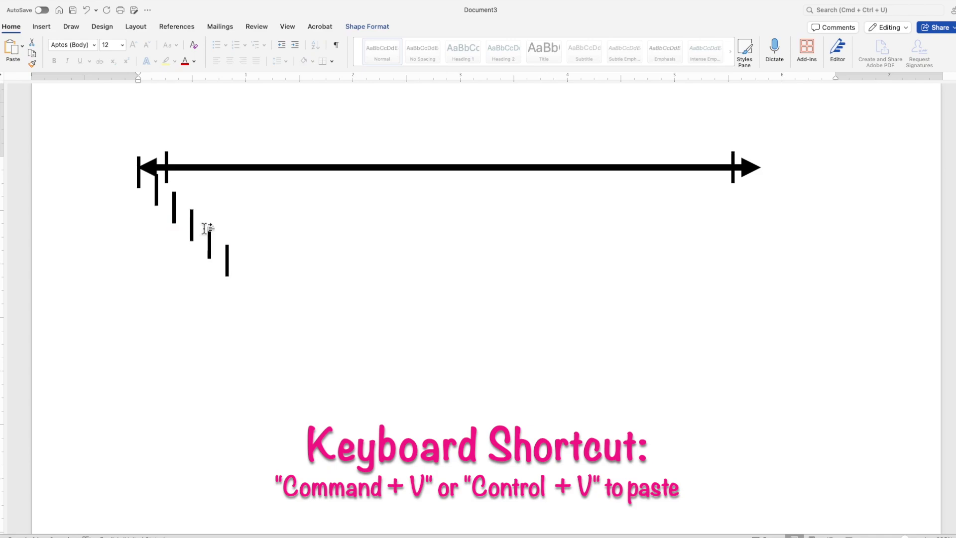
{"action": "key", "text": "super+v"}
{"action": "key", "text": "super+v"}
{"action": "key", "text": "super+v"}
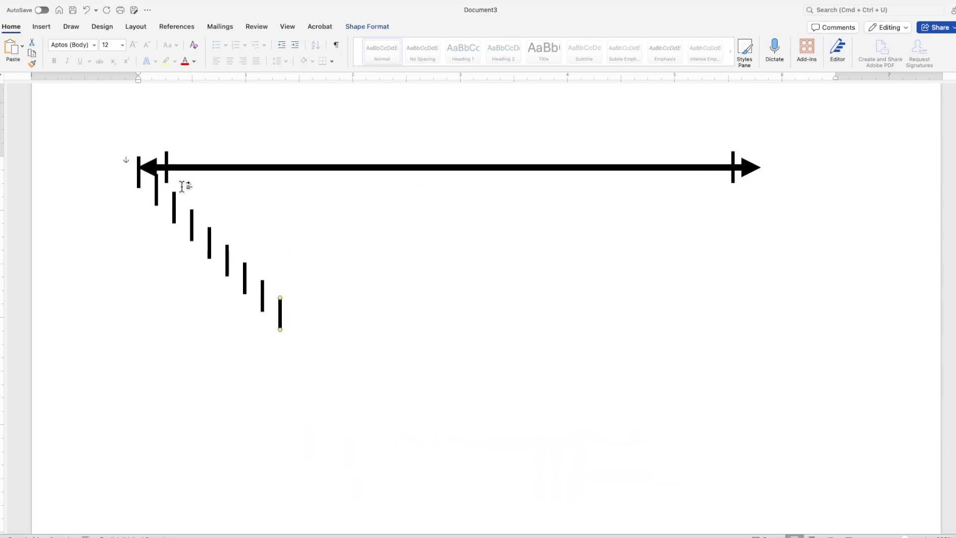
{"action": "left_click", "coordinate": [137, 171]}
{"action": "left_click", "coordinate": [331, 206]}
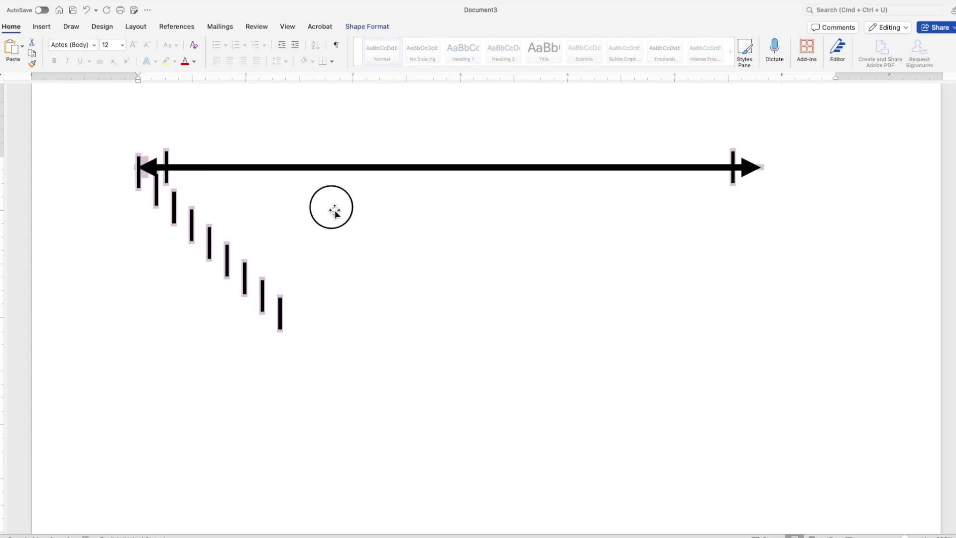
{"action": "left_click_drag", "start_coordinate": [139, 178], "coordinate": [310, 211]}
{"action": "left_click_drag", "start_coordinate": [156, 199], "coordinate": [277, 207]}
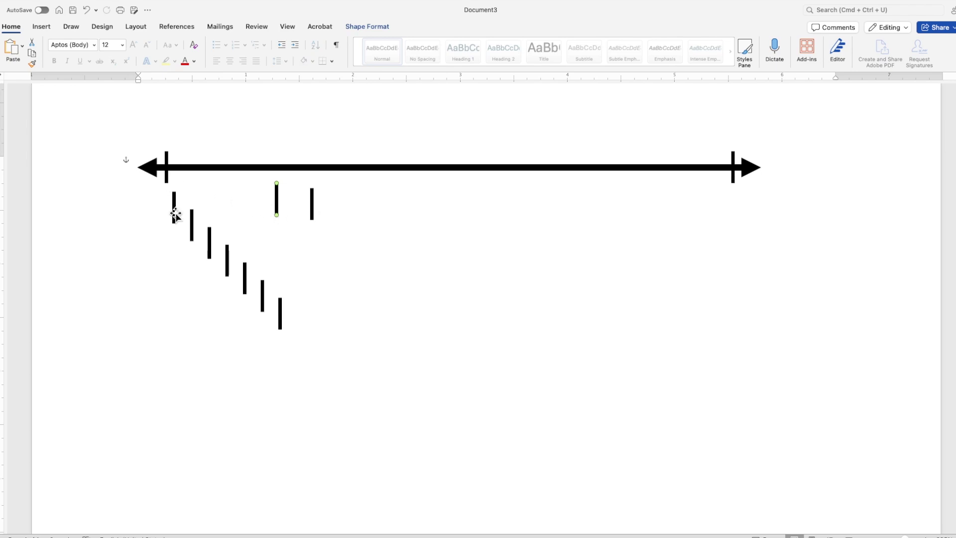
{"action": "left_click", "coordinate": [168, 182]}
Step: Select the left-end tick and add the first diagonal tick copies to the selection
{"action": "left_click", "coordinate": [174, 213], "text": "shift"}
{"action": "left_click", "coordinate": [216, 244]}
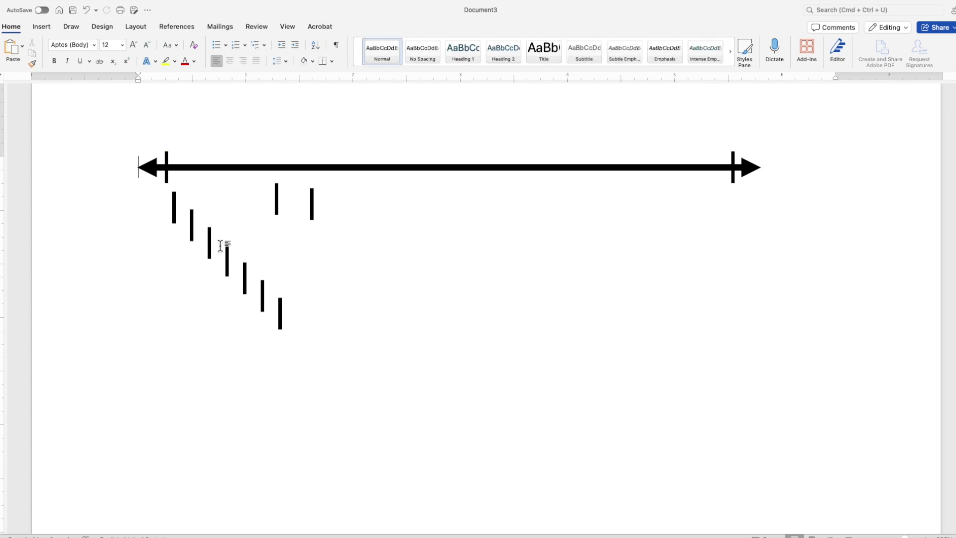
{"action": "left_click", "coordinate": [167, 177]}
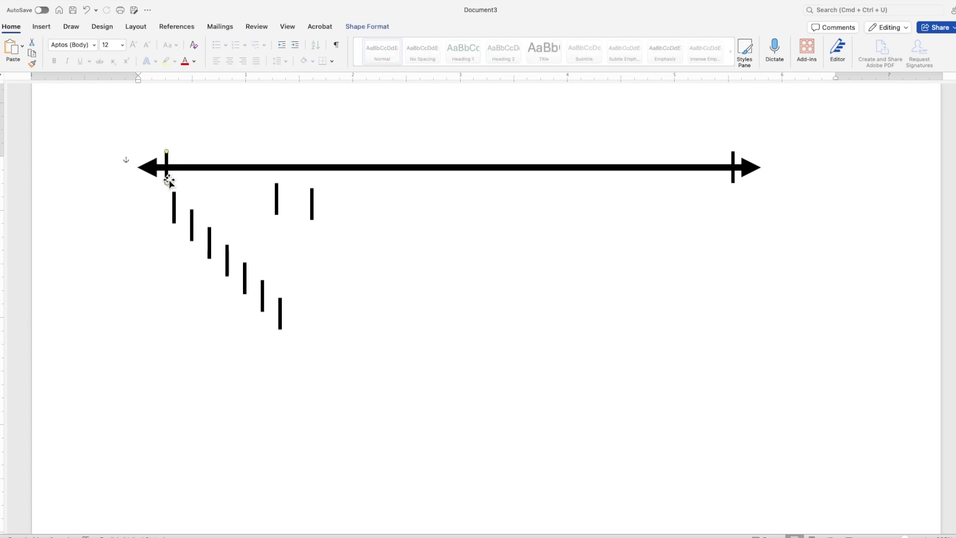
{"action": "left_click", "coordinate": [175, 213]}
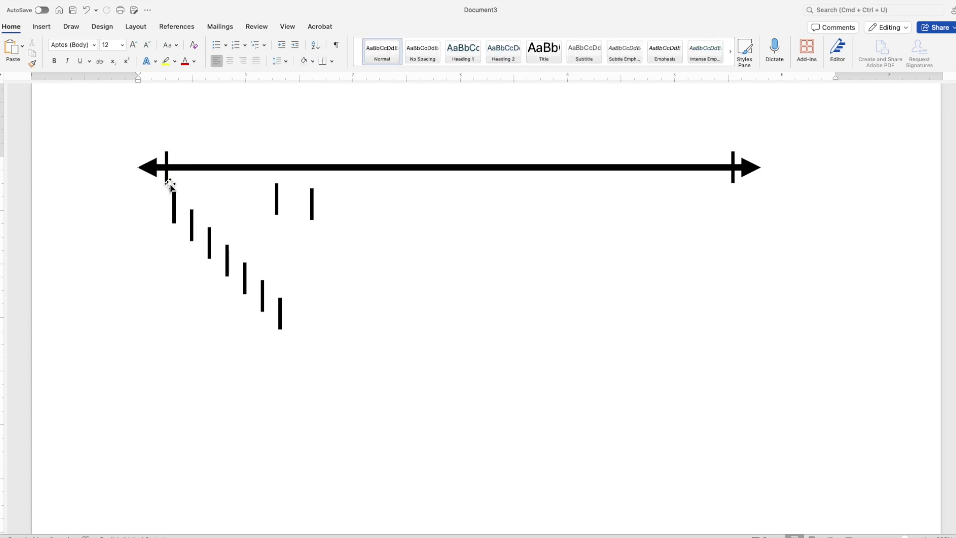
{"action": "left_click", "coordinate": [166, 180]}
{"action": "left_click", "coordinate": [174, 213], "text": "shift"}
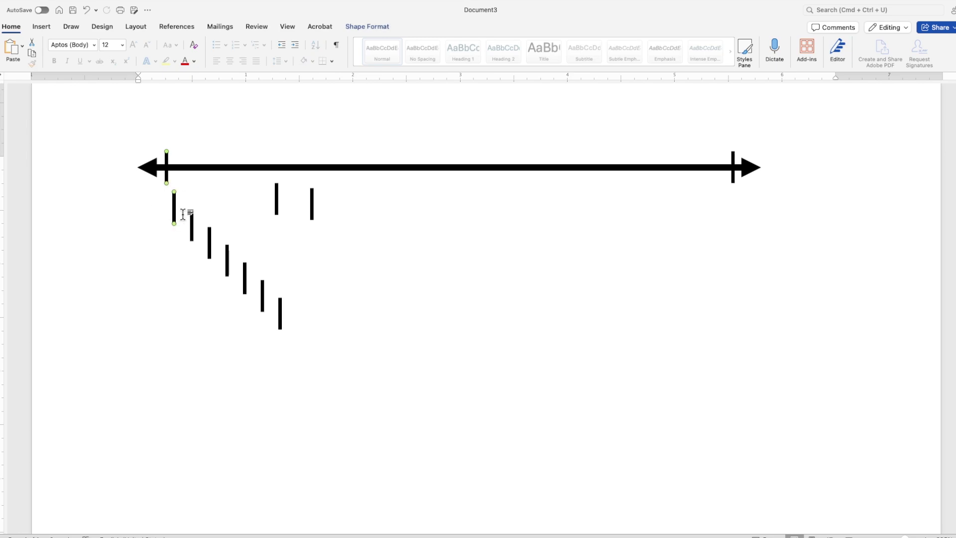
{"action": "left_click", "coordinate": [192, 224], "text": "shift"}
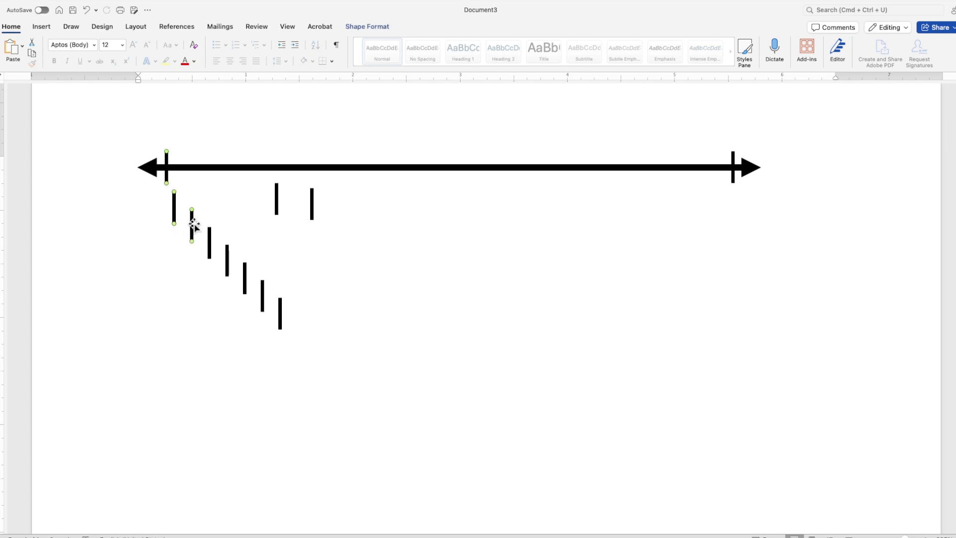
{"action": "left_click", "coordinate": [211, 243], "text": "shift"}
Step: Add the remaining diagonal copies, the loose ticks near the line, and the right-end tick
{"action": "left_click", "coordinate": [227, 255], "text": "shift"}
{"action": "left_click", "coordinate": [245, 274], "text": "shift"}
{"action": "left_click", "coordinate": [264, 303], "text": "shift"}
{"action": "left_click", "coordinate": [281, 313], "text": "shift"}
{"action": "left_click", "coordinate": [277, 196], "text": "shift"}
{"action": "left_click", "coordinate": [312, 205], "text": "shift"}
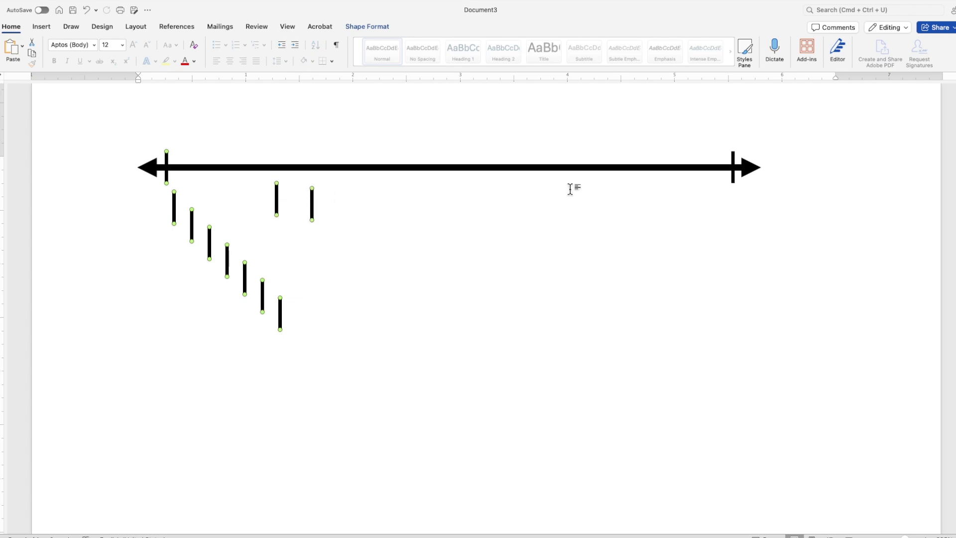
{"action": "left_click", "coordinate": [733, 157], "text": "shift"}
Step: Apply Align Top to the eleven selected tick marks
{"action": "left_click", "coordinate": [367, 28]}
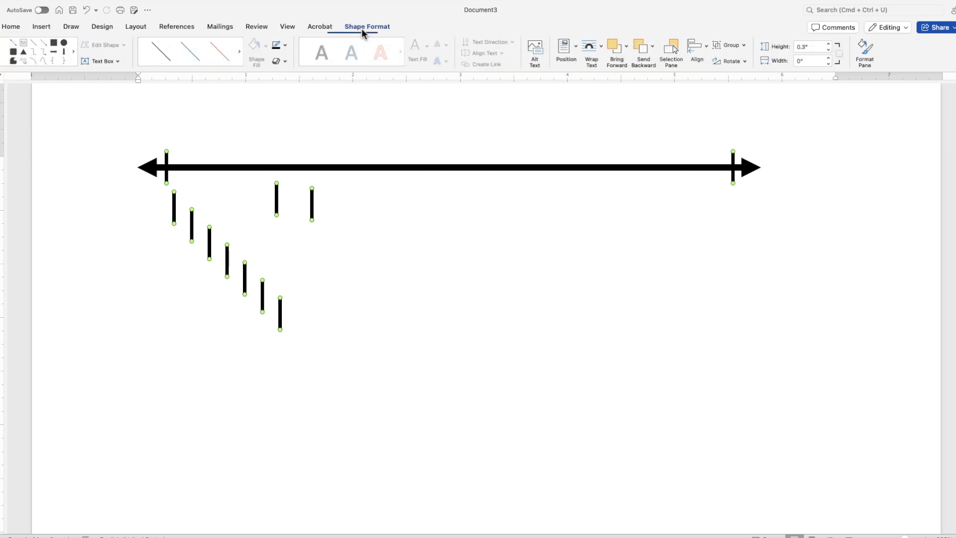
{"action": "left_click", "coordinate": [709, 46]}
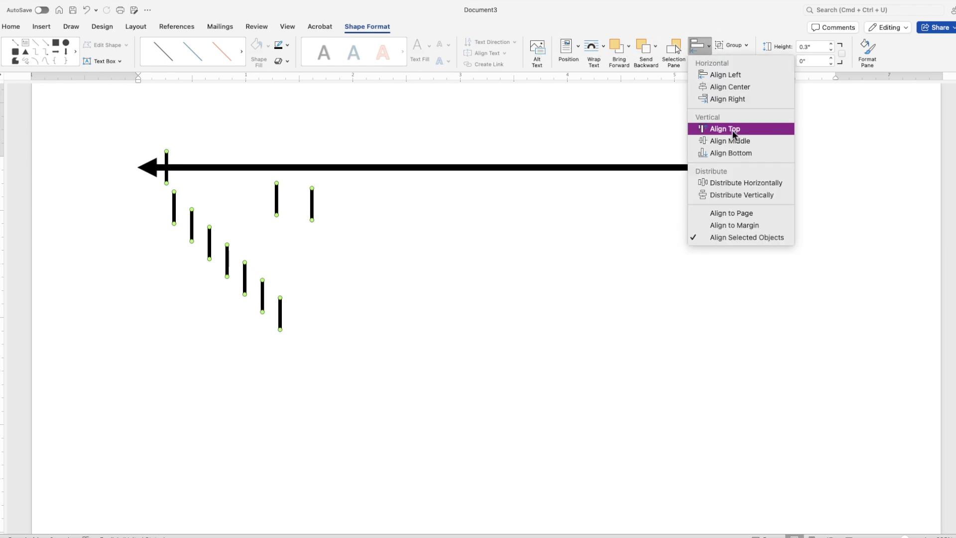
{"action": "left_click", "coordinate": [730, 129]}
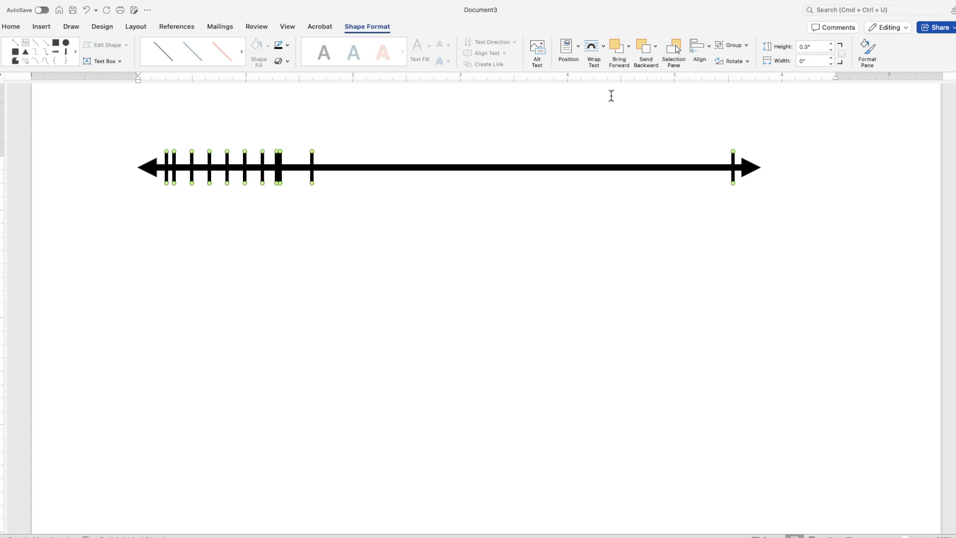
Step: Distribute the eleven ticks horizontally so they are evenly spaced along the arrow
{"action": "left_click", "coordinate": [703, 46]}
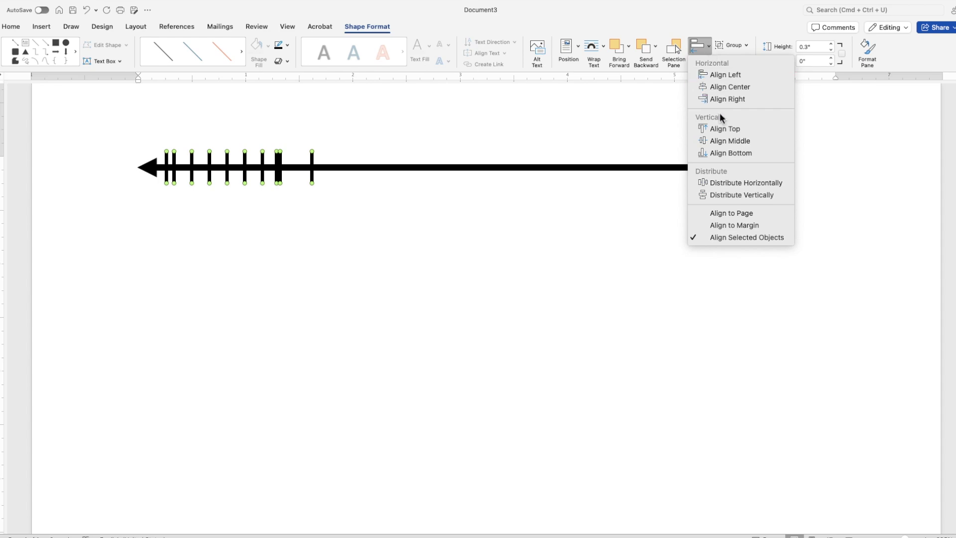
{"action": "left_click", "coordinate": [721, 184]}
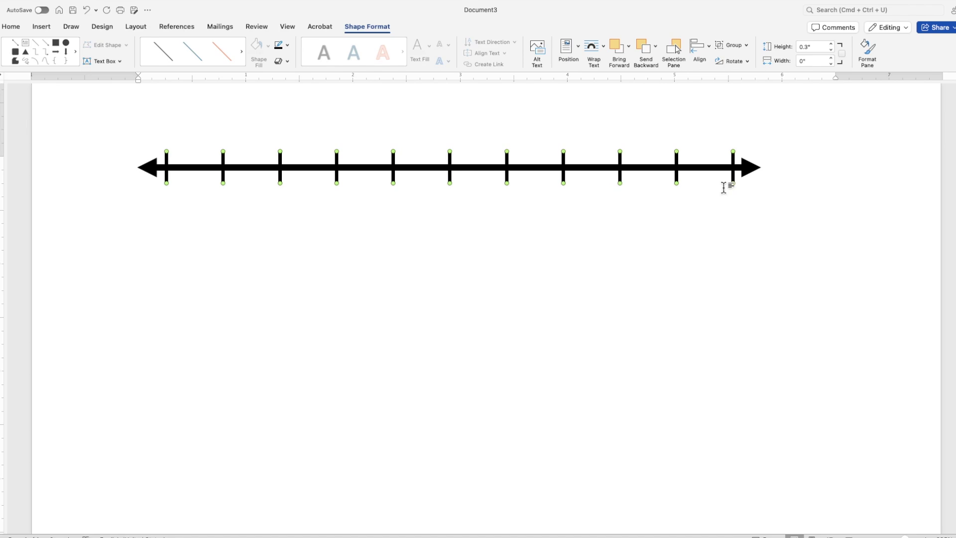
{"action": "left_click", "coordinate": [205, 168]}
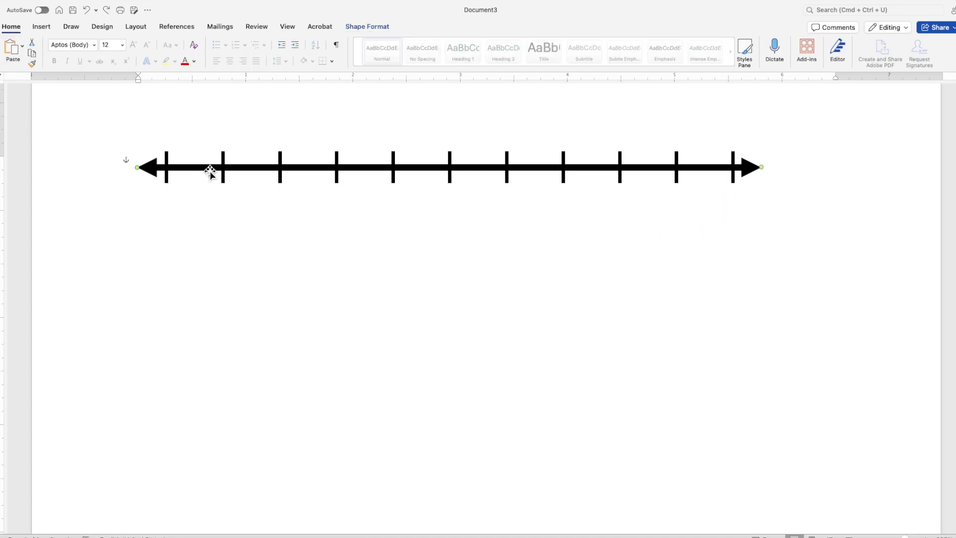
Step: Bring the arrow line to the front, in front of the tick marks
{"action": "right_click", "coordinate": [208, 168]}
{"action": "mouse_move", "coordinate": [250, 252]}
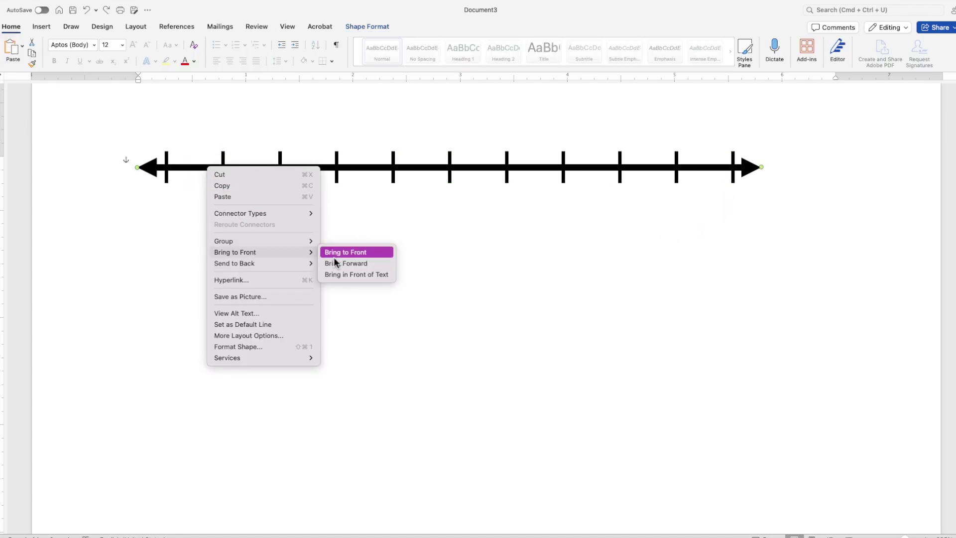
{"action": "left_click", "coordinate": [337, 253]}
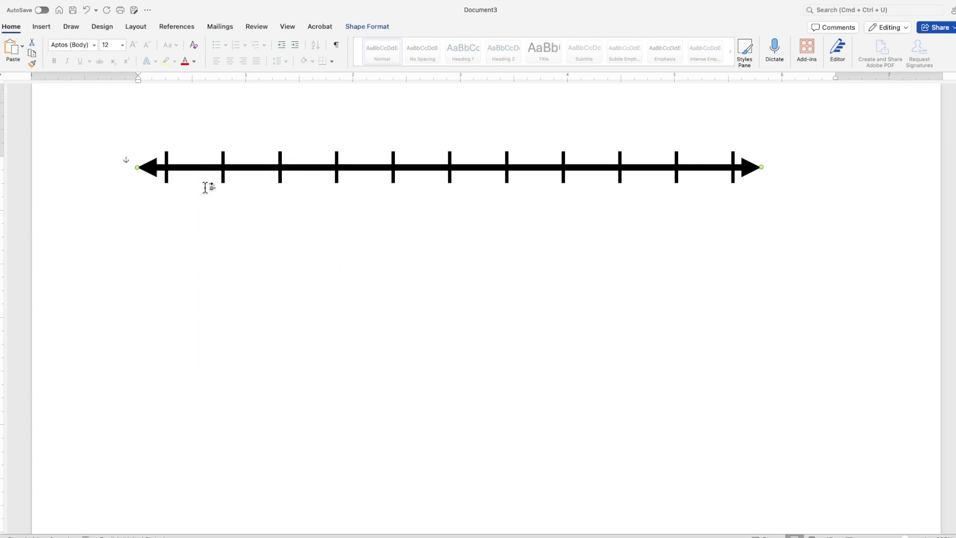
Step: Select all the tick marks from the left end to the right end together
{"action": "left_click", "coordinate": [167, 153], "text": "shift"}
{"action": "left_click", "coordinate": [279, 160], "text": "shift"}
{"action": "left_click", "coordinate": [337, 159], "text": "shift"}
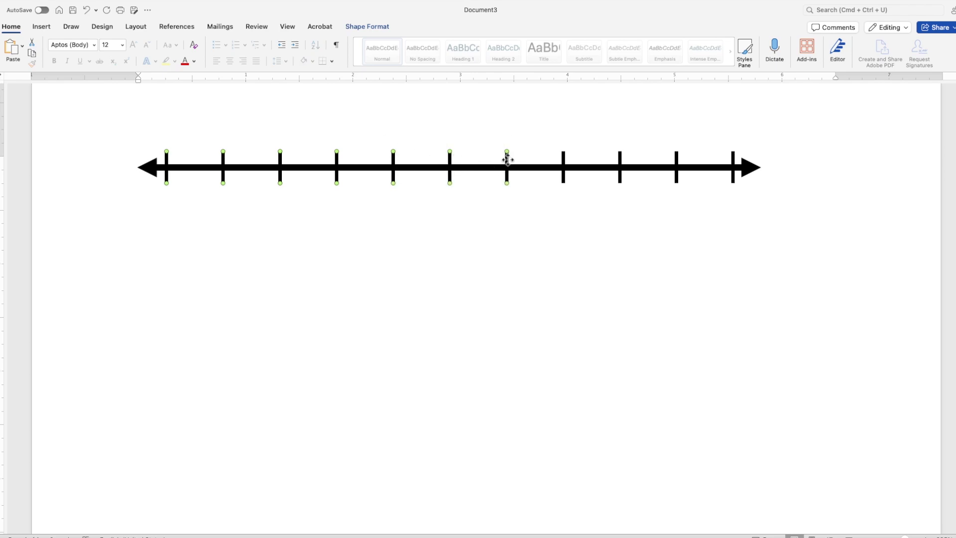
{"action": "left_click", "coordinate": [564, 158], "text": "shift"}
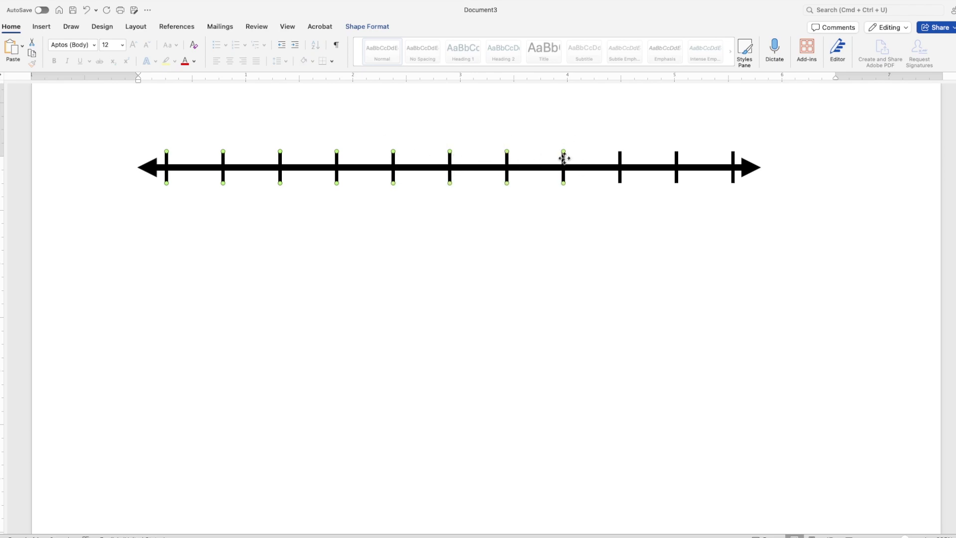
{"action": "left_click", "coordinate": [621, 161], "text": "shift"}
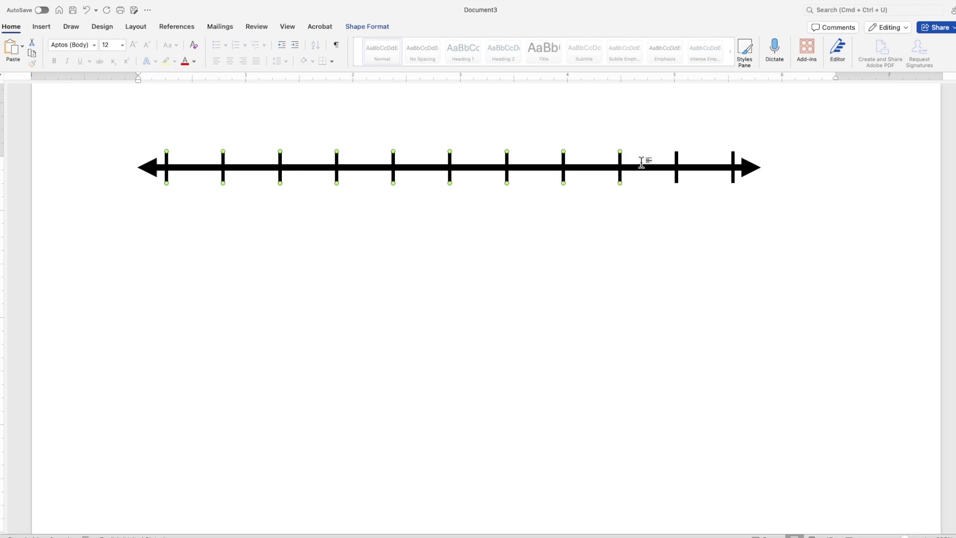
{"action": "left_click", "coordinate": [678, 161], "text": "shift"}
{"action": "left_click", "coordinate": [733, 158], "text": "shift"}
{"action": "right_click", "coordinate": [718, 171]}
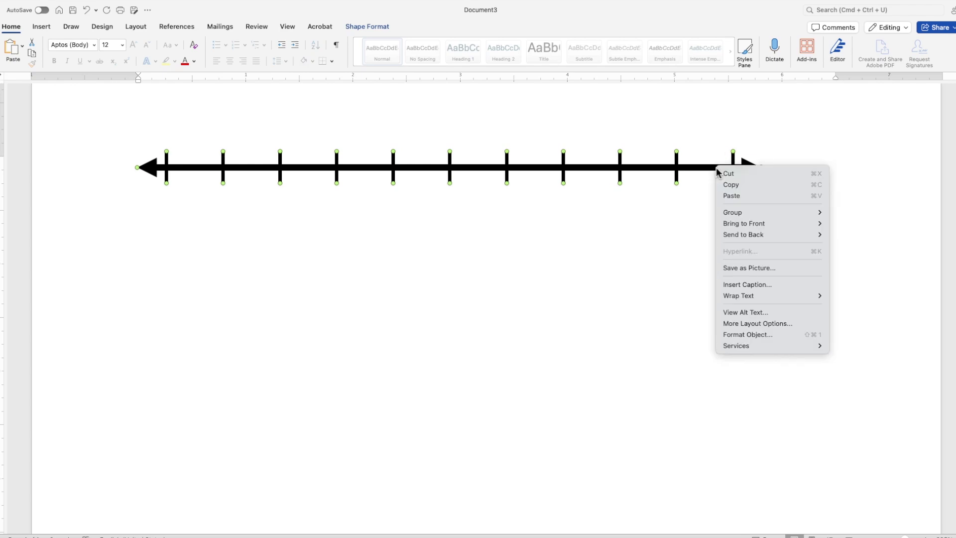
Step: Group the selected tick marks into one object and add the arrow line to the selection
{"action": "mouse_move", "coordinate": [750, 216]}
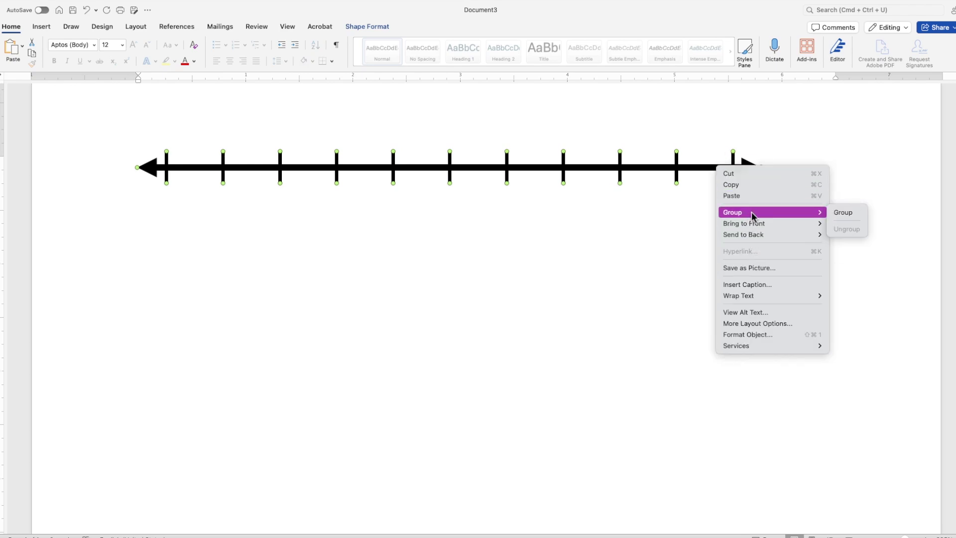
{"action": "left_click", "coordinate": [847, 213]}
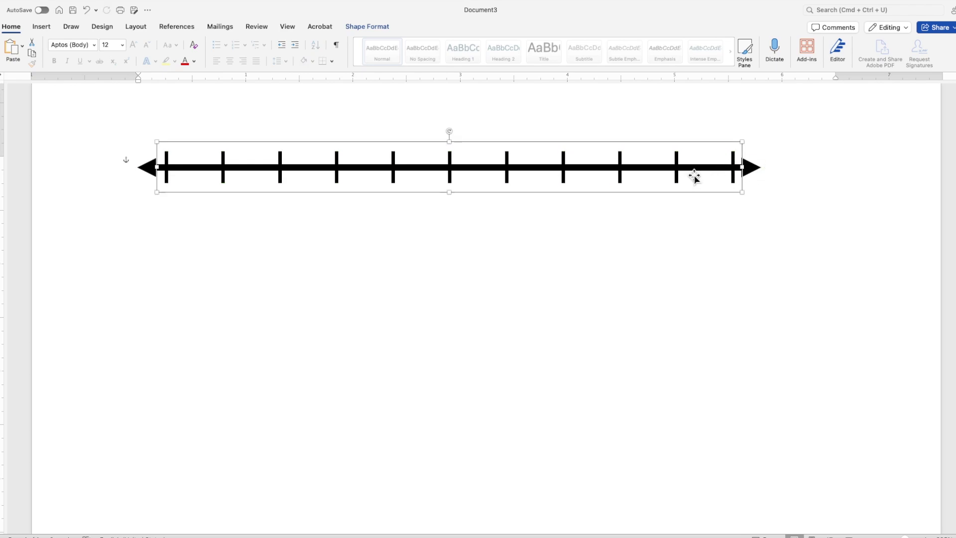
{"action": "left_click", "coordinate": [760, 167]}
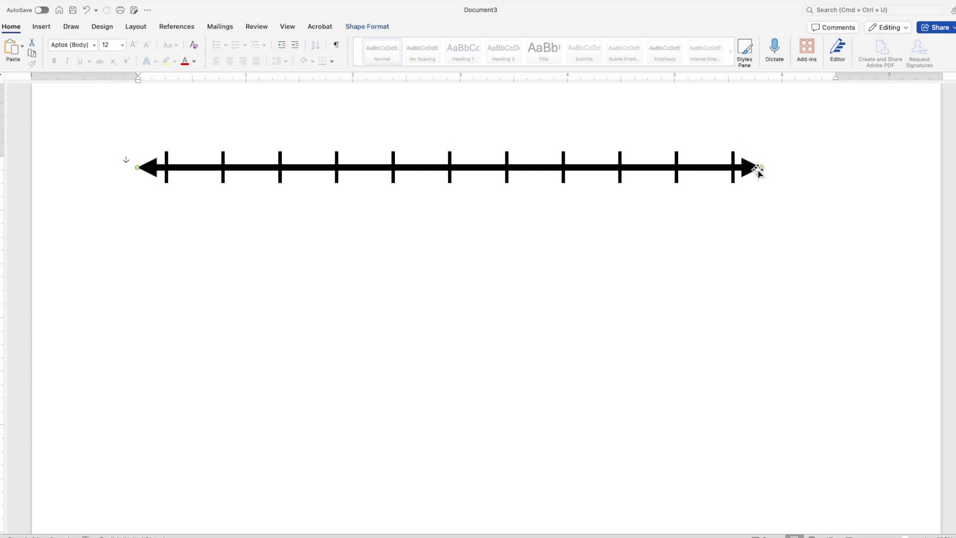
{"action": "left_click", "coordinate": [710, 162]}
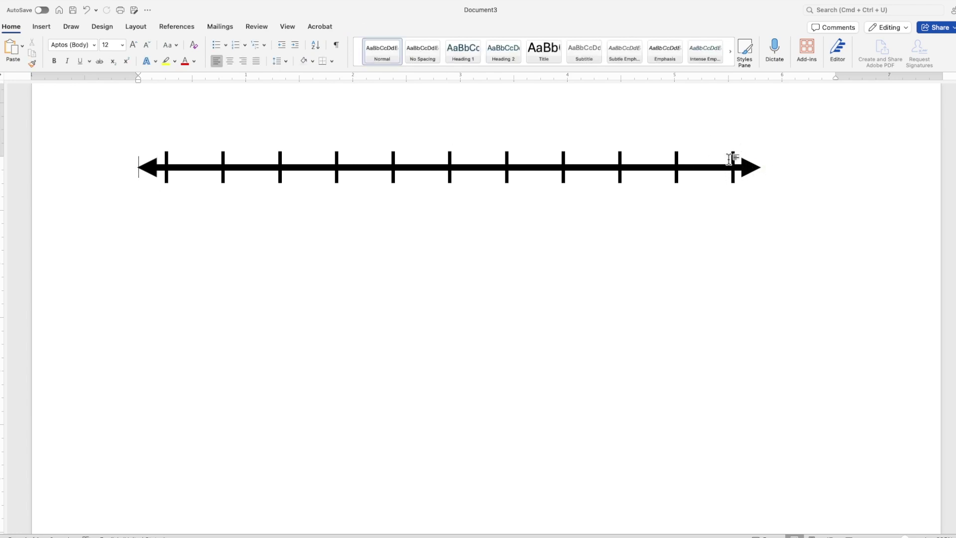
{"action": "left_click", "coordinate": [756, 168]}
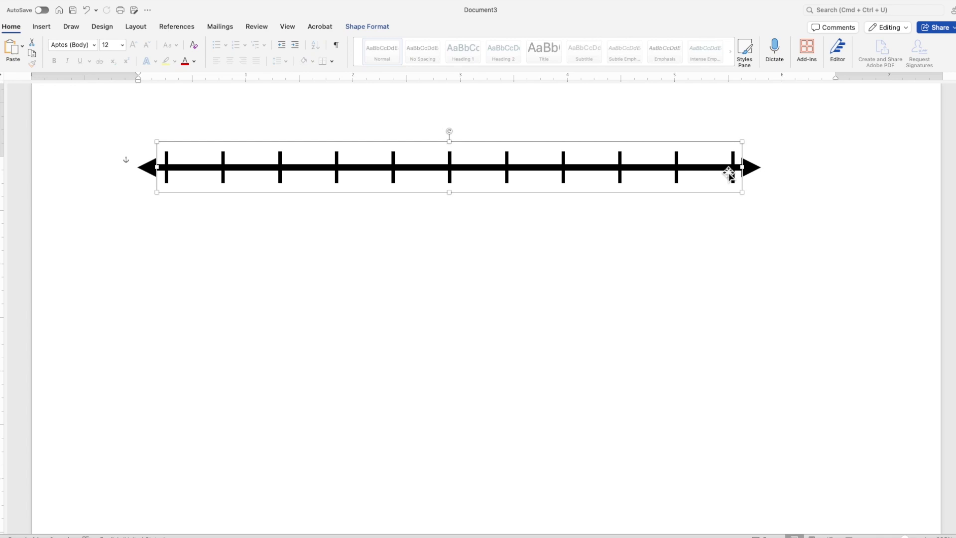
{"action": "left_click", "coordinate": [746, 167]}
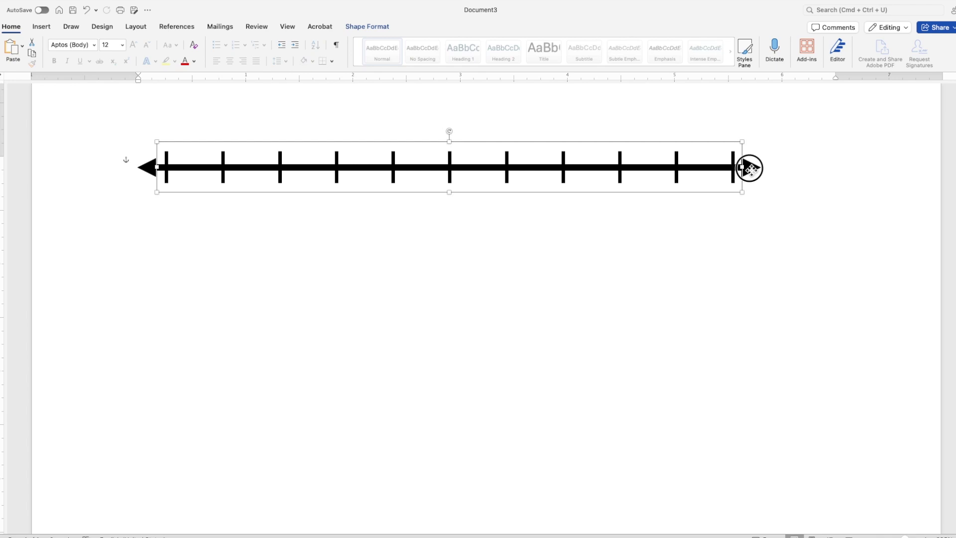
Step: Group the arrow line with the ticks and shift the number line slightly down-left
{"action": "right_click", "coordinate": [751, 169]}
{"action": "mouse_move", "coordinate": [774, 218]}
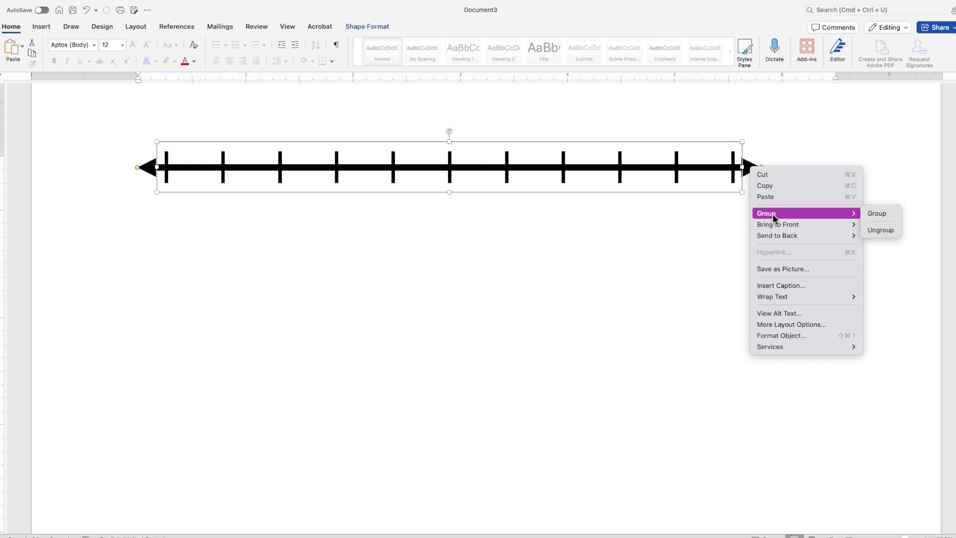
{"action": "left_click", "coordinate": [877, 213]}
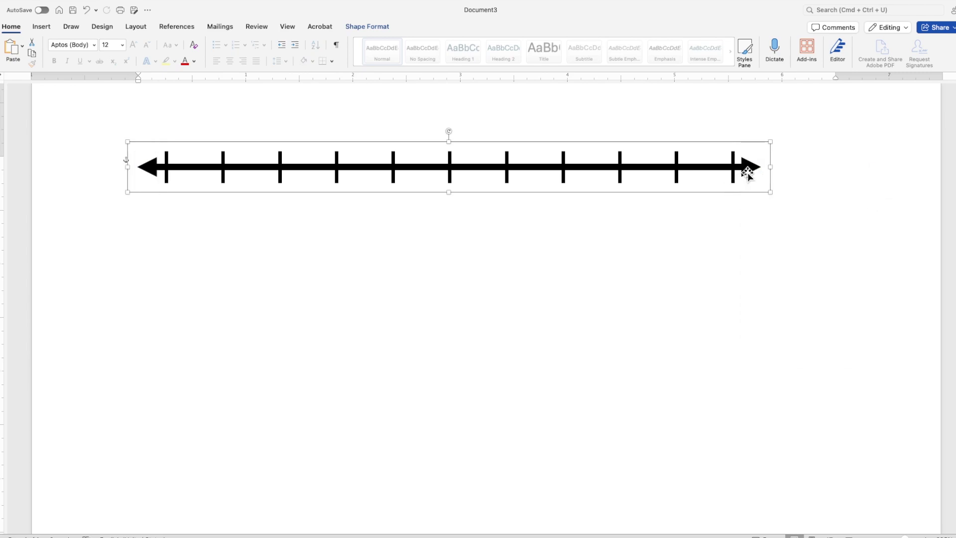
{"action": "mouse_move", "coordinate": [744, 172]}
{"action": "left_mouse_down"}
{"action": "mouse_move", "coordinate": [734, 196]}
{"action": "mouse_move", "coordinate": [713, 173]}
{"action": "mouse_move", "coordinate": [742, 179]}
{"action": "left_mouse_up"}
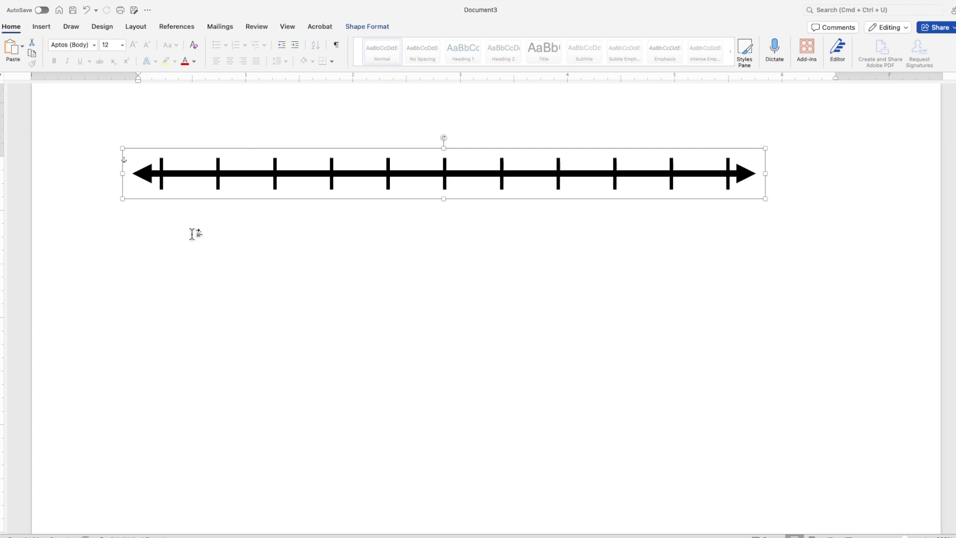
{"action": "left_click", "coordinate": [148, 217]}
Step: Draw a small text box reading 10 under the rightmost tick and widen it to 0.4"
{"action": "left_click", "coordinate": [42, 27]}
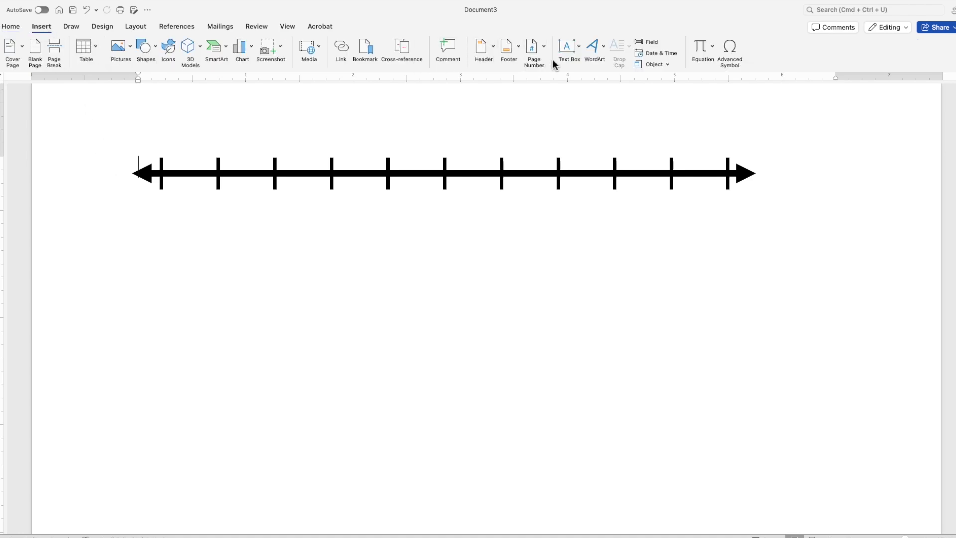
{"action": "left_click", "coordinate": [578, 46]}
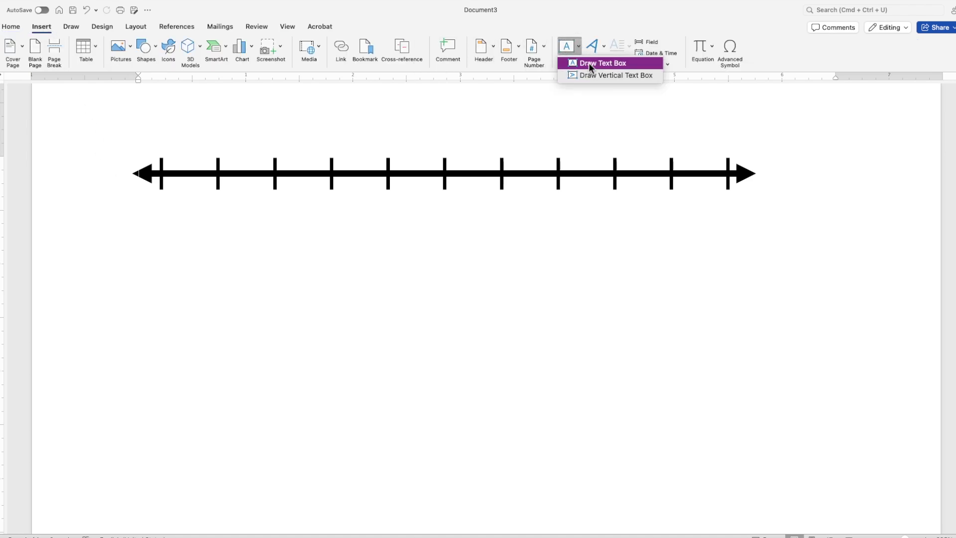
{"action": "left_click", "coordinate": [591, 65]}
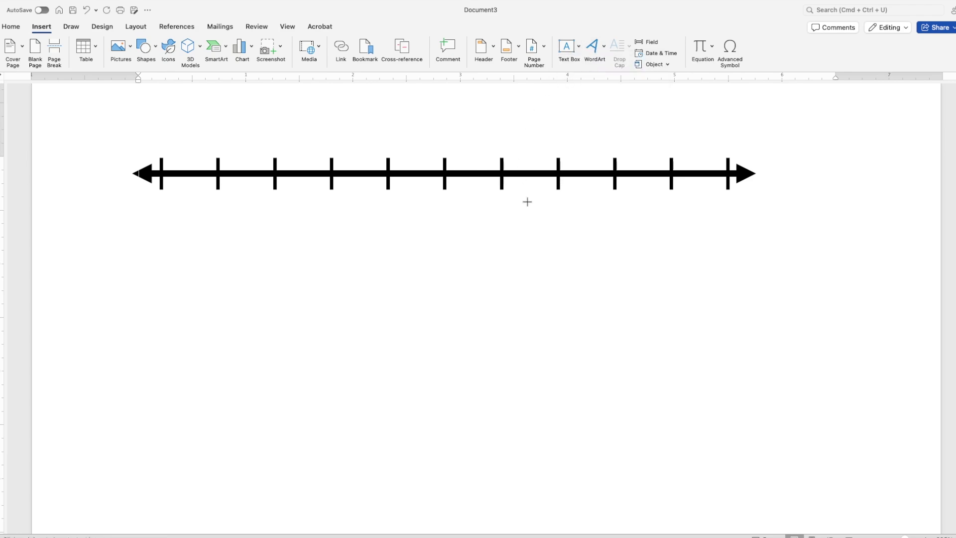
{"action": "left_click_drag", "start_coordinate": [713, 200], "coordinate": [749, 235]}
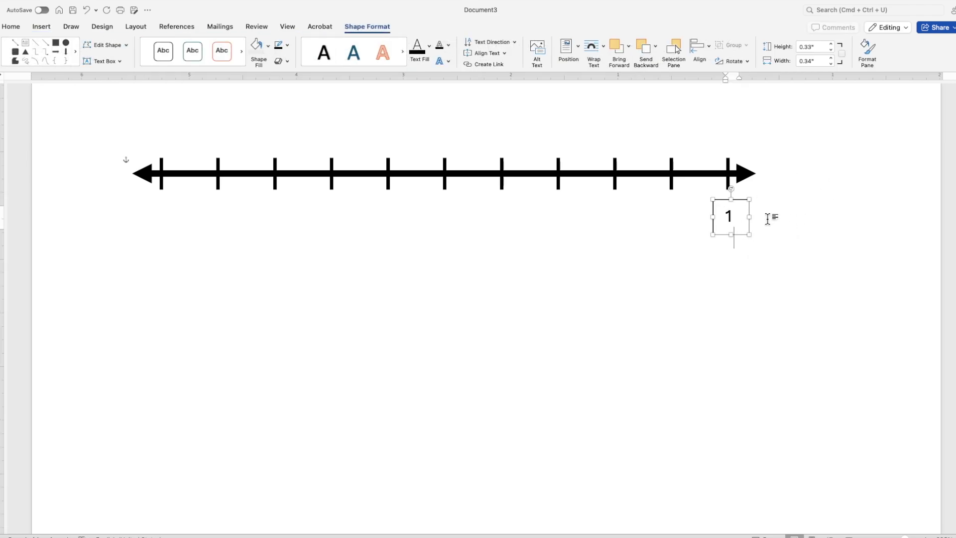
{"action": "left_click_drag", "start_coordinate": [750, 218], "coordinate": [758, 220]}
{"action": "double_click", "coordinate": [737, 221]}
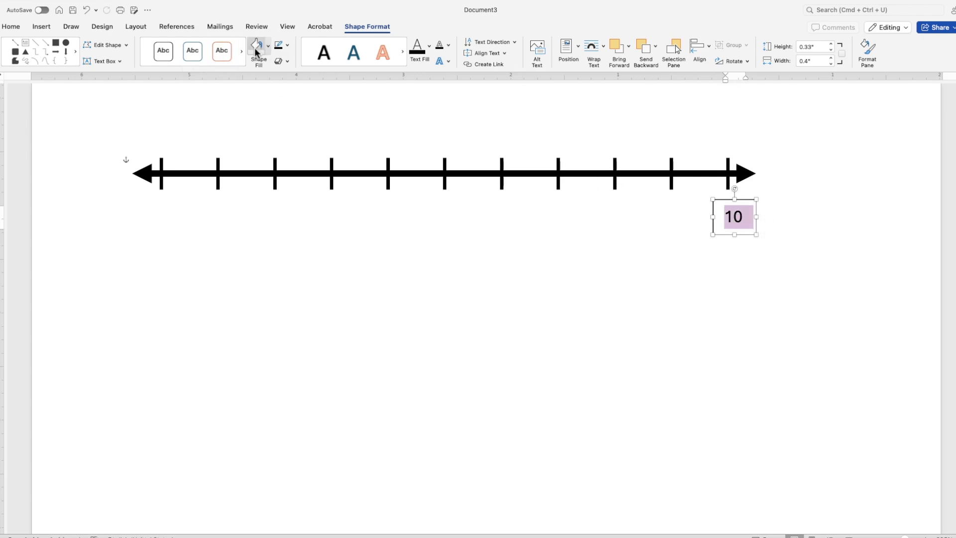
Step: Enlarge the 10 label's text to 16 pt and stretch its box so the number fits
{"action": "left_click", "coordinate": [10, 27]}
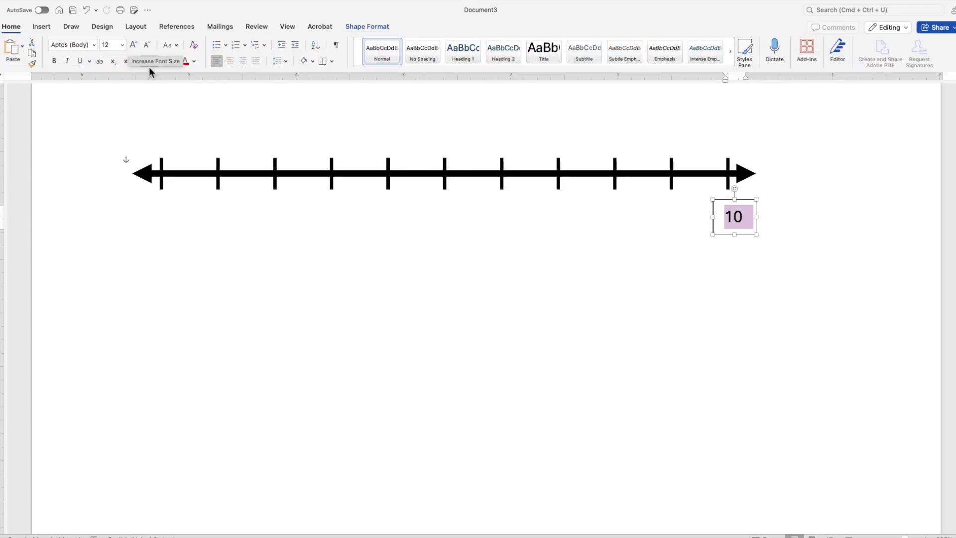
{"action": "left_click", "coordinate": [133, 45]}
{"action": "left_click", "coordinate": [133, 46]}
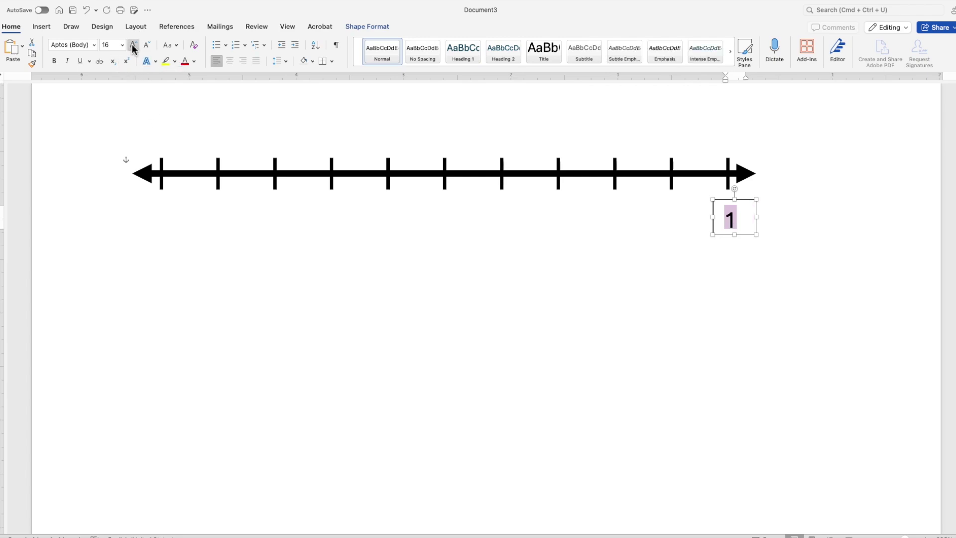
{"action": "left_click_drag", "start_coordinate": [757, 237], "coordinate": [757, 207]}
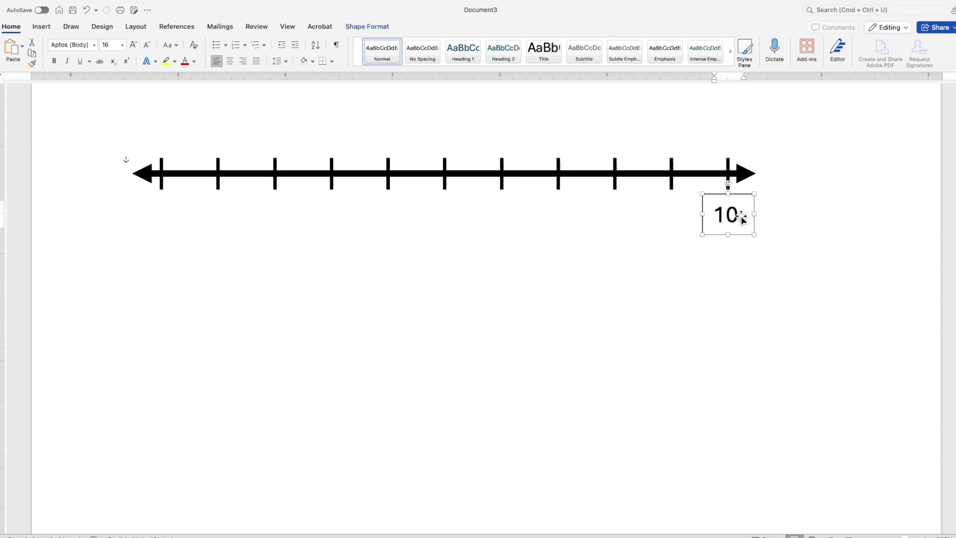
Step: Set the 10 box to No Fill and No Outline, then move it up beneath the last tick
{"action": "left_click", "coordinate": [362, 27]}
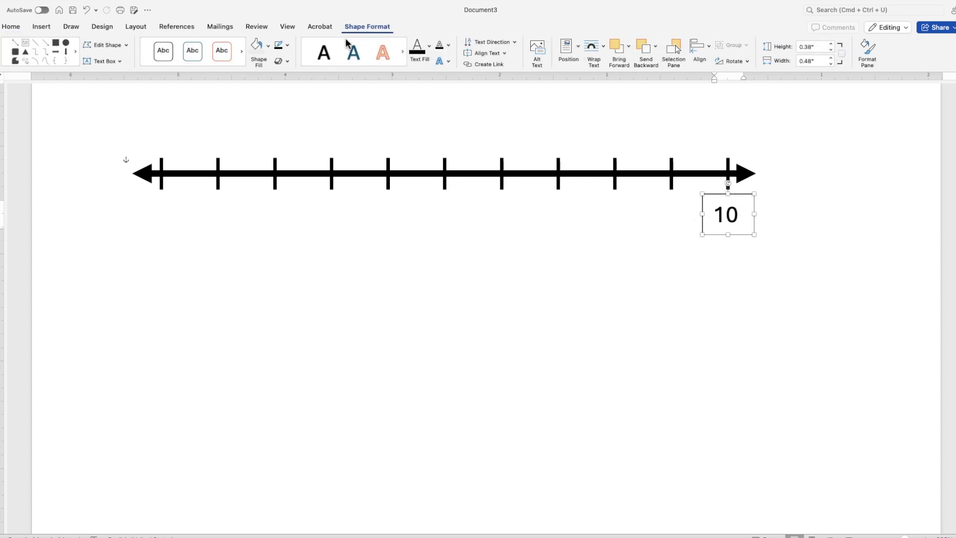
{"action": "left_click", "coordinate": [268, 47]}
{"action": "left_click", "coordinate": [271, 68]}
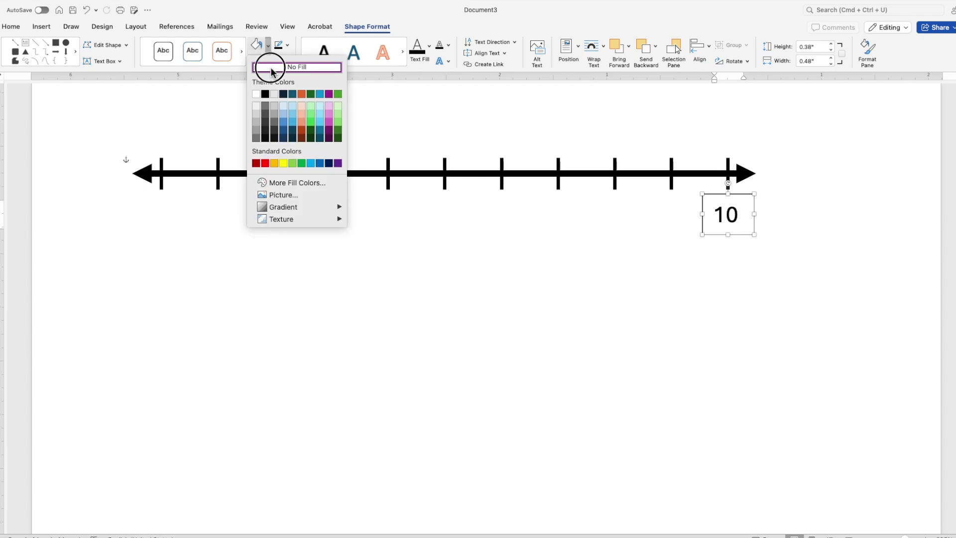
{"action": "left_click", "coordinate": [289, 46]}
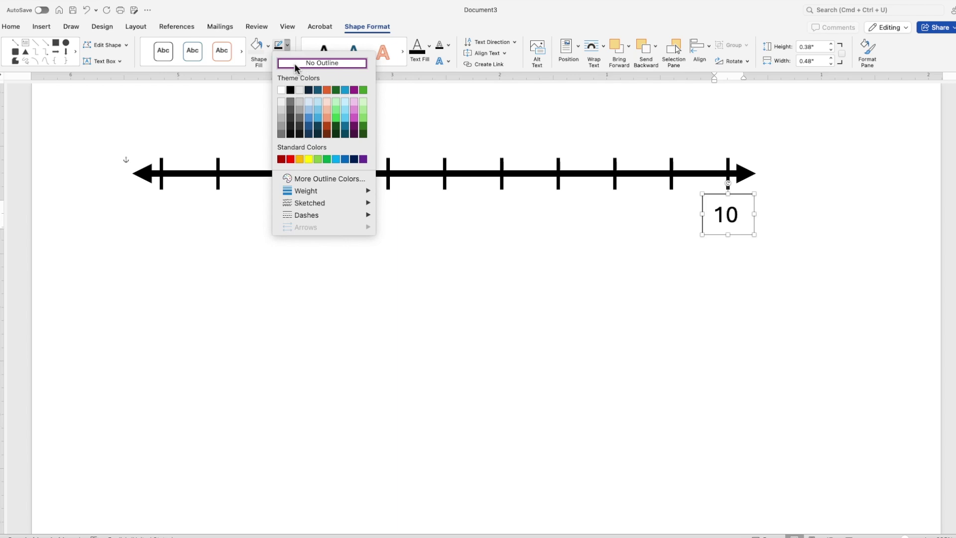
{"action": "left_click", "coordinate": [294, 63]}
{"action": "mouse_move", "coordinate": [755, 207]}
{"action": "left_mouse_down"}
{"action": "mouse_move", "coordinate": [755, 183]}
{"action": "mouse_move", "coordinate": [755, 196]}
{"action": "left_mouse_up"}
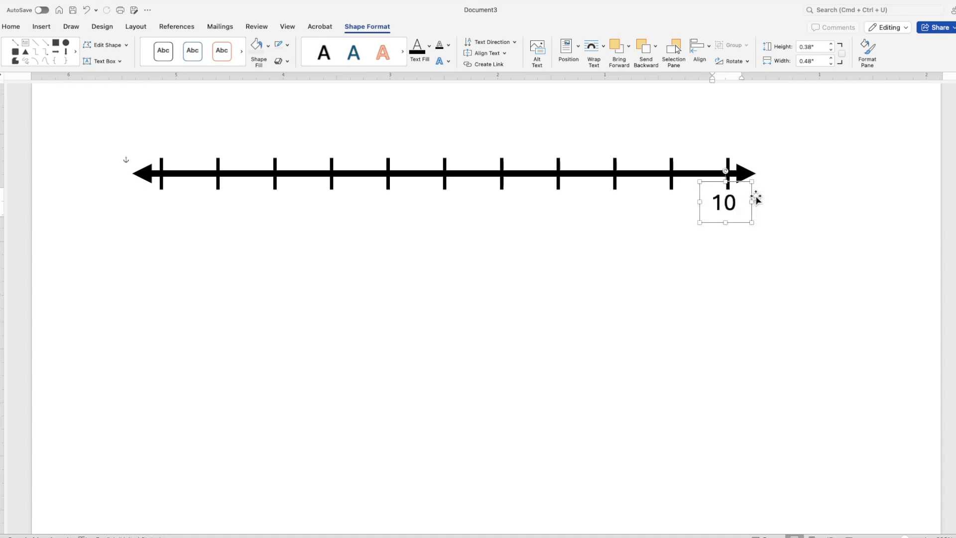
Step: Zoom in and nudge the 10 label until it's centred under the last tick at 6.27"
{"action": "scroll", "coordinate": [754, 197], "scroll_direction": "up", "scroll_amount": 5, "text": "ctrl"}
{"action": "scroll", "coordinate": [755, 196], "scroll_direction": "up", "scroll_amount": 2, "text": "ctrl"}
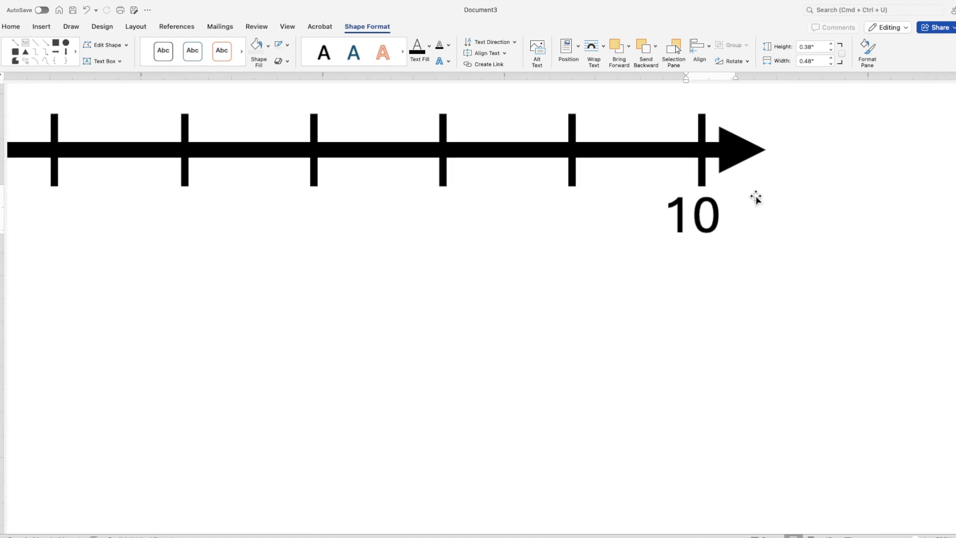
{"action": "scroll", "coordinate": [717, 228], "scroll_direction": "down", "scroll_amount": 3, "text": "ctrl"}
{"action": "left_click", "coordinate": [665, 256]}
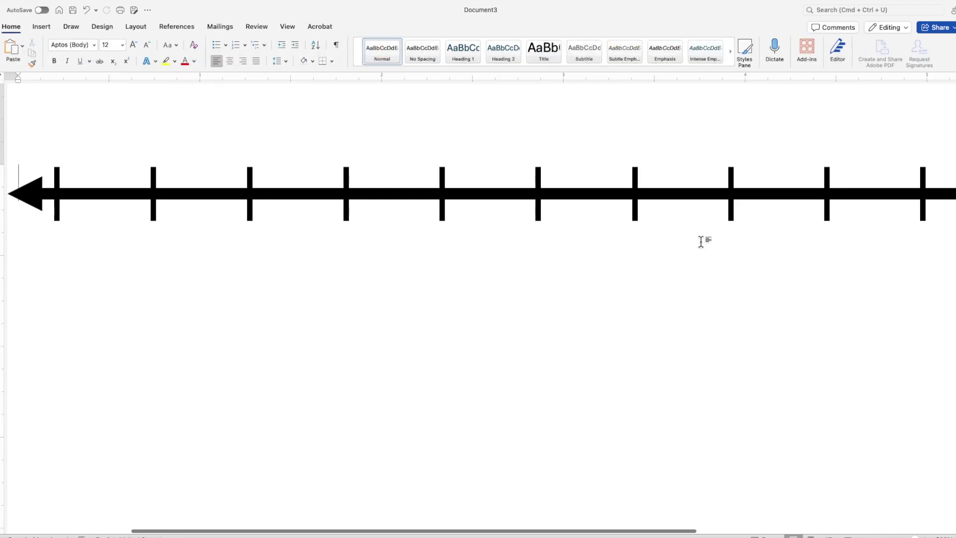
{"action": "scroll", "coordinate": [702, 242], "scroll_direction": "right", "scroll_amount": 10}
{"action": "left_click", "coordinate": [668, 249]}
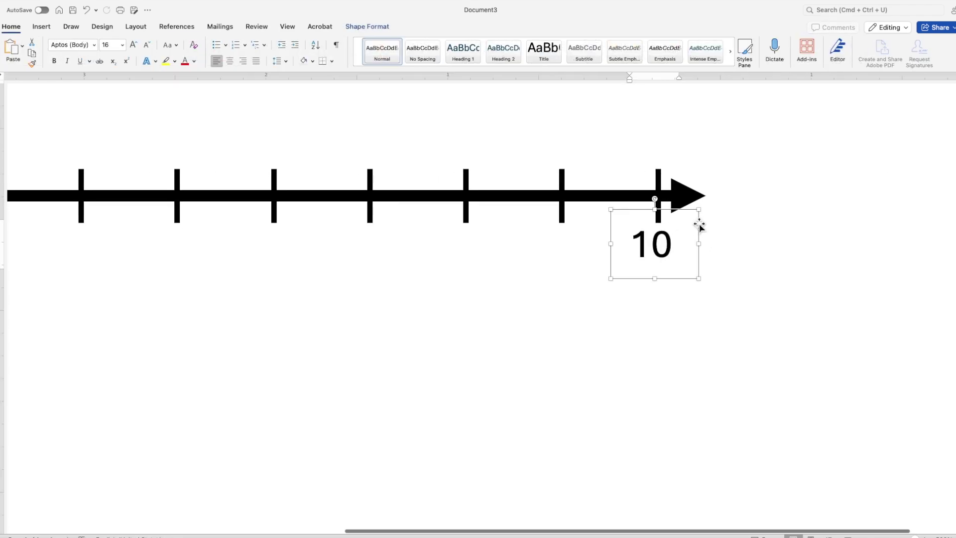
{"action": "left_click_drag", "start_coordinate": [700, 224], "coordinate": [707, 224]}
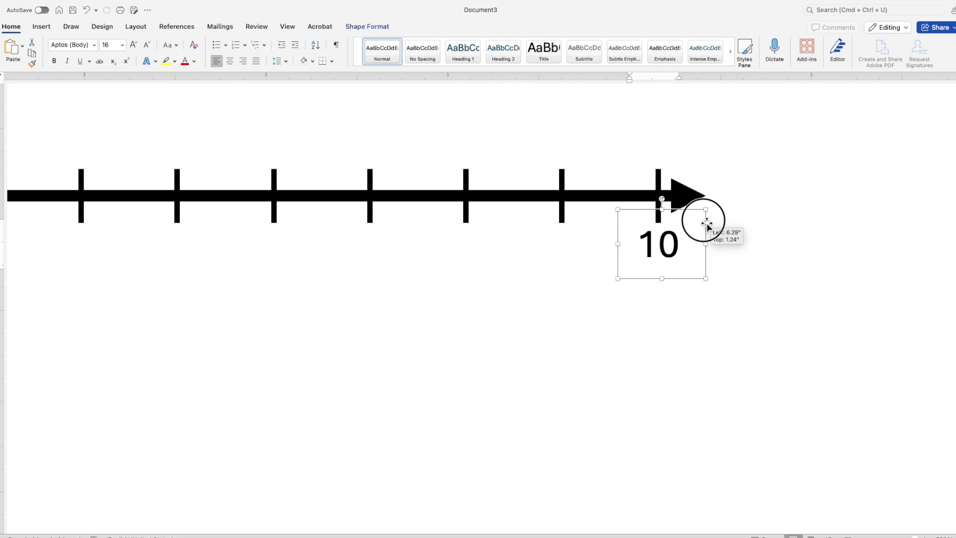
{"action": "left_click_drag", "start_coordinate": [706, 223], "coordinate": [704, 222]}
{"action": "left_click", "coordinate": [740, 258]}
{"action": "scroll", "coordinate": [740, 259], "scroll_direction": "left", "scroll_amount": 10}
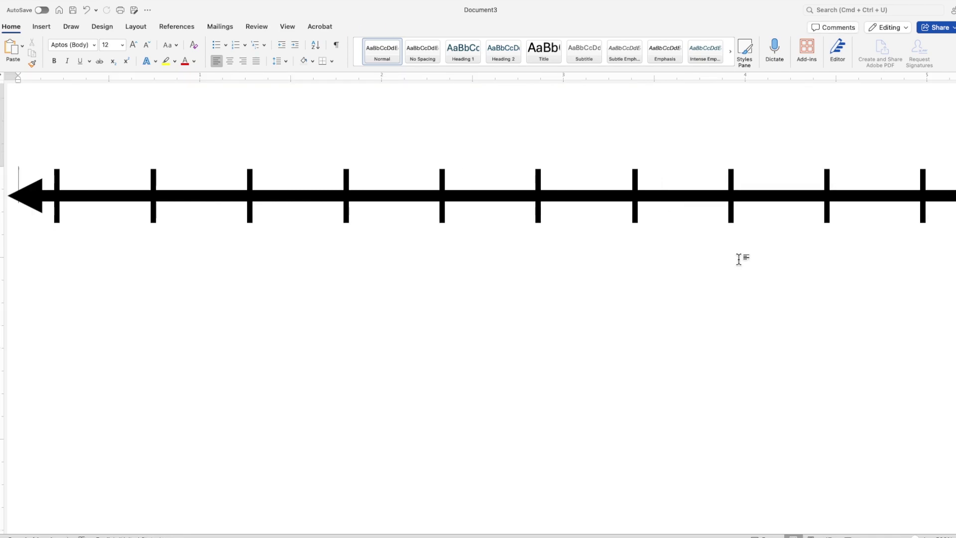
{"action": "scroll", "coordinate": [740, 258], "scroll_direction": "down", "scroll_amount": 5}
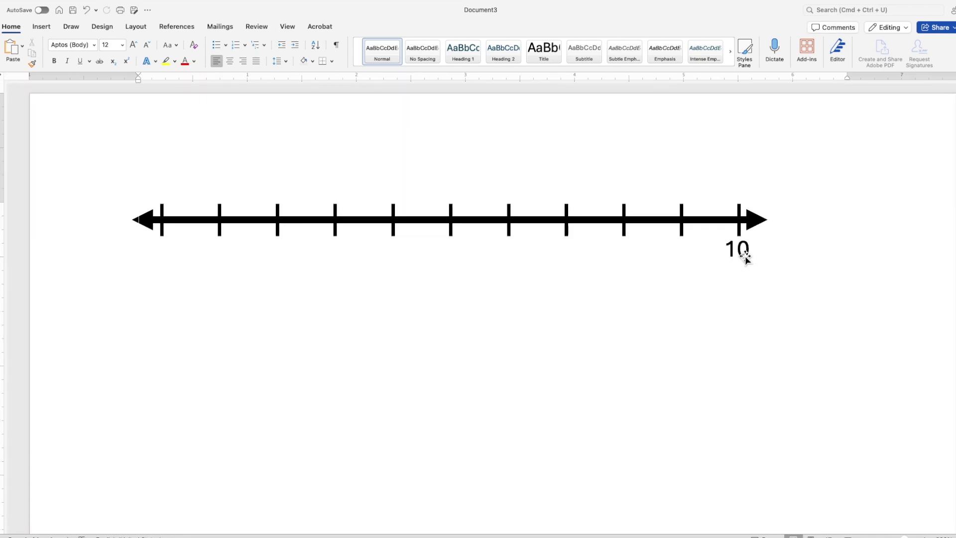
{"action": "left_click", "coordinate": [745, 258]}
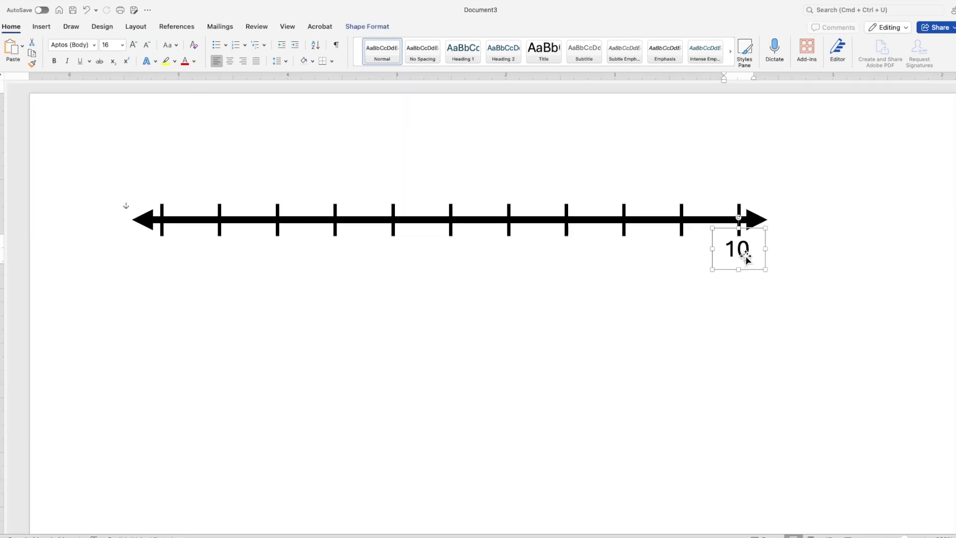
Step: Copy the 10 label and move the pasted copy under the line's left end
{"action": "right_click", "coordinate": [745, 258]}
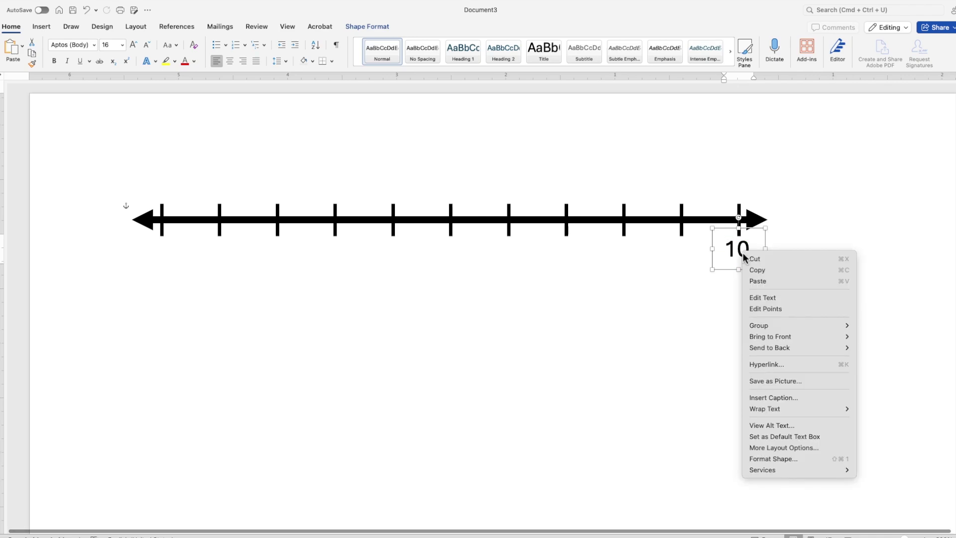
{"action": "left_click", "coordinate": [764, 269]}
{"action": "left_click", "coordinate": [503, 324]}
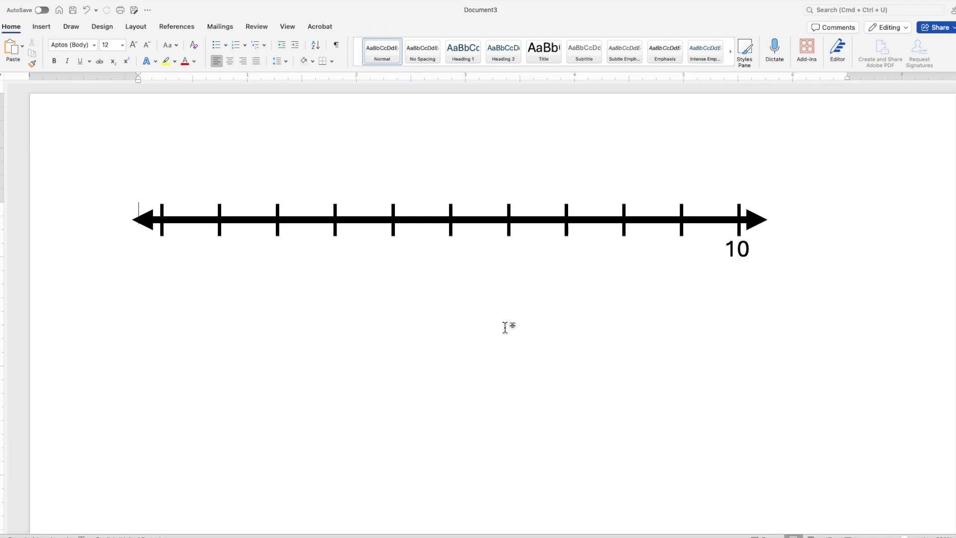
{"action": "right_click", "coordinate": [504, 325]}
{"action": "left_click", "coordinate": [523, 356]}
{"action": "left_click_drag", "start_coordinate": [182, 247], "coordinate": [175, 270]}
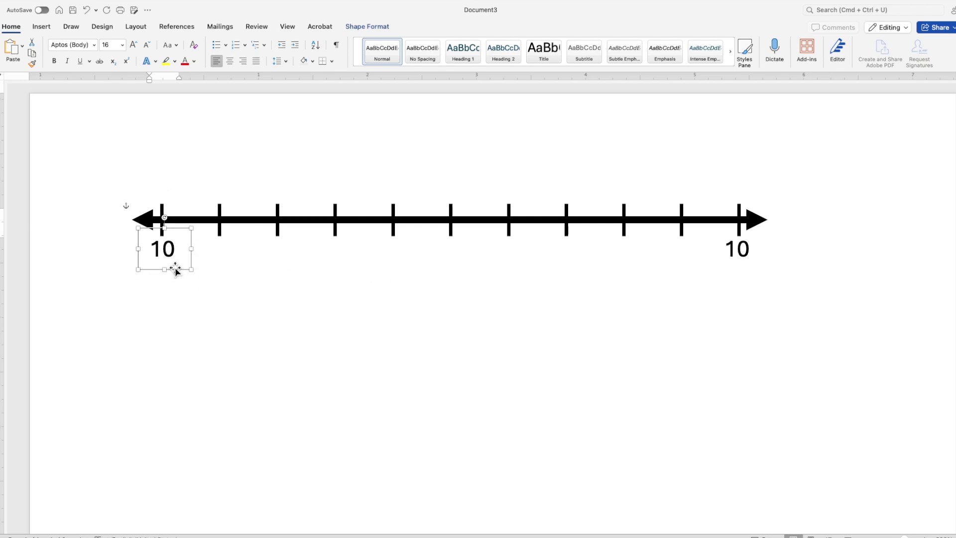
Step: Change the copy to a centred 0 and narrow its box beneath the first tick
{"action": "left_click", "coordinate": [163, 249]}
{"action": "key", "text": "BackSpace"}
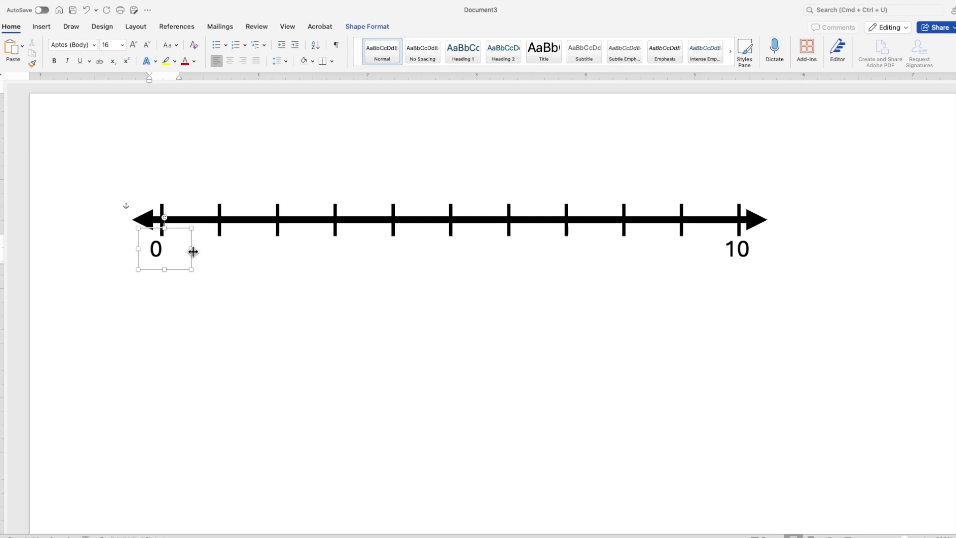
{"action": "left_click", "coordinate": [229, 61]}
{"action": "mouse_move", "coordinate": [190, 251]}
{"action": "left_mouse_down"}
{"action": "mouse_move", "coordinate": [175, 251]}
{"action": "mouse_move", "coordinate": [179, 263]}
{"action": "left_mouse_up"}
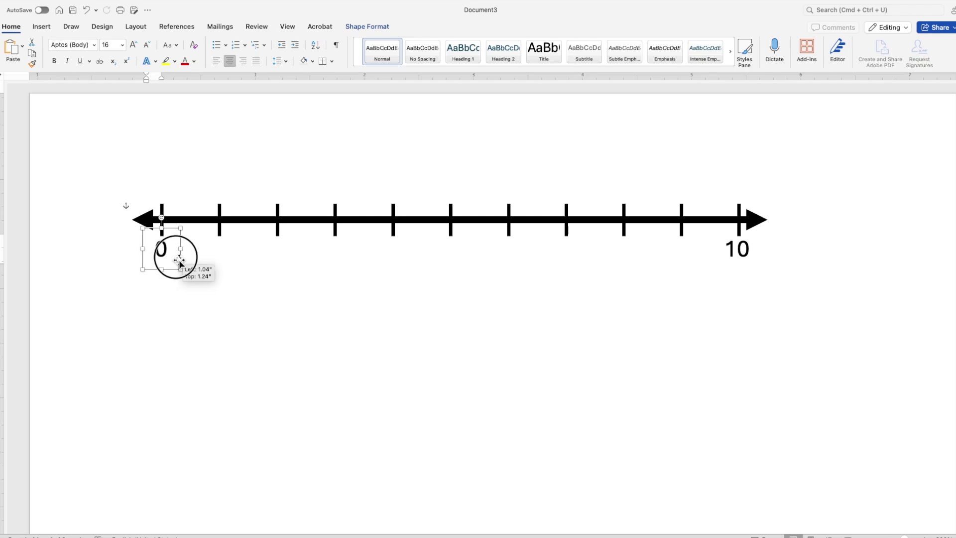
{"action": "left_click_drag", "start_coordinate": [180, 262], "coordinate": [180, 263]}
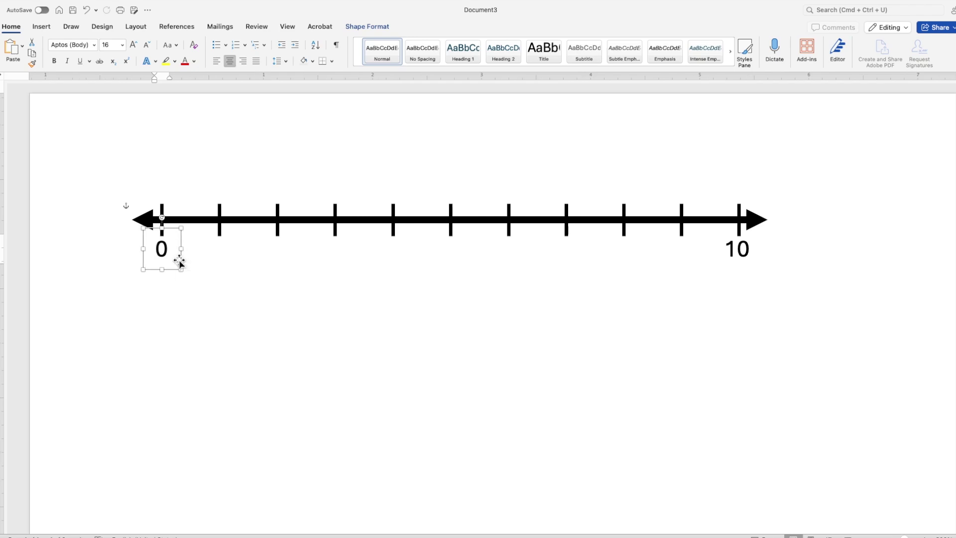
Step: Duplicate the 0 label and shift the copy down and to the right
{"action": "right_click", "coordinate": [177, 257]}
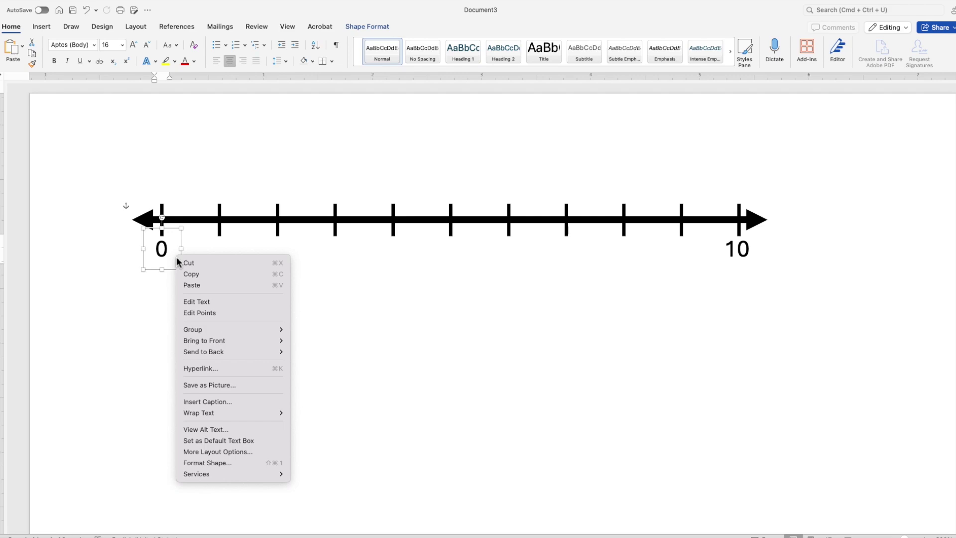
{"action": "left_click", "coordinate": [207, 274]}
{"action": "left_click", "coordinate": [207, 264]}
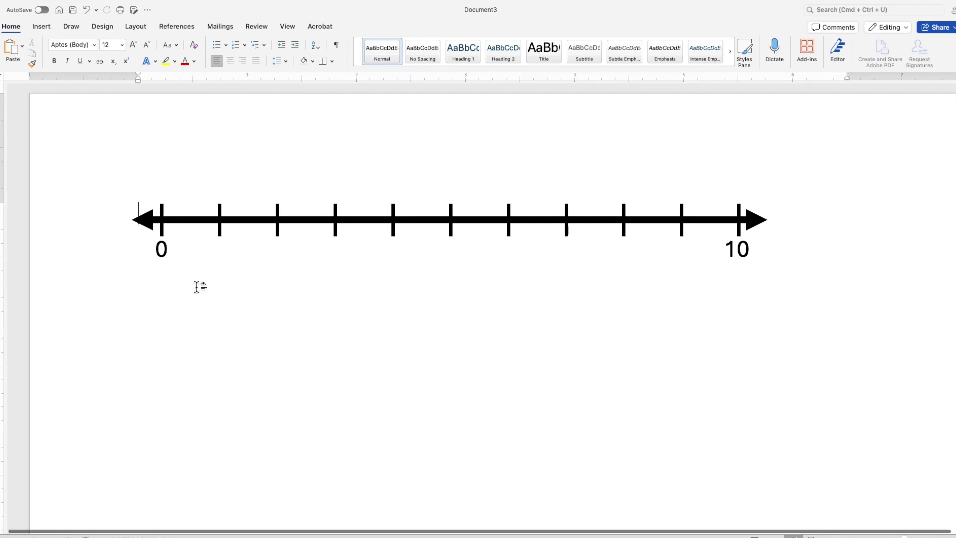
{"action": "right_click", "coordinate": [195, 285]}
{"action": "left_click", "coordinate": [210, 312]}
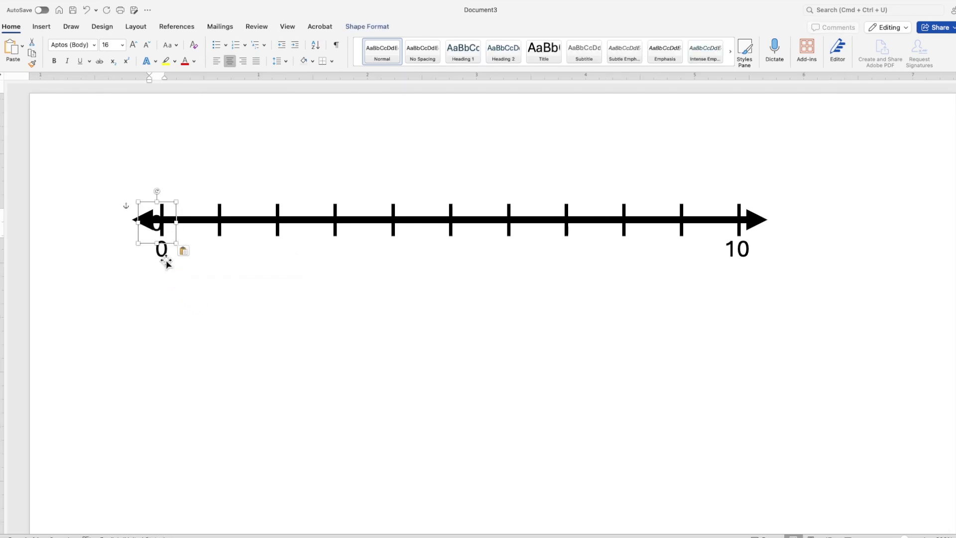
{"action": "left_click_drag", "start_coordinate": [166, 261], "coordinate": [249, 280]}
Step: Paste further copies of the 0 label with Cmd+V to form a diagonal run of nine
{"action": "right_click", "coordinate": [249, 279]}
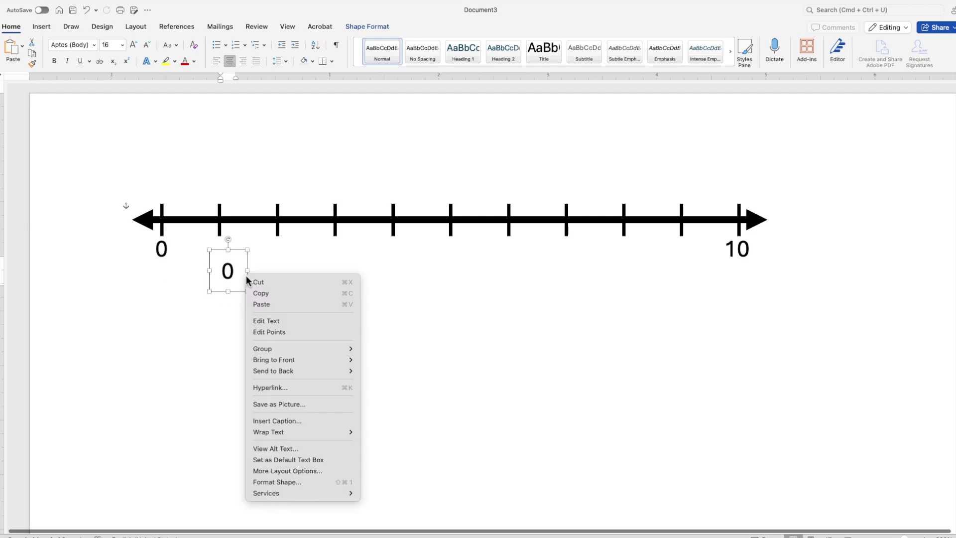
{"action": "left_click", "coordinate": [262, 293]}
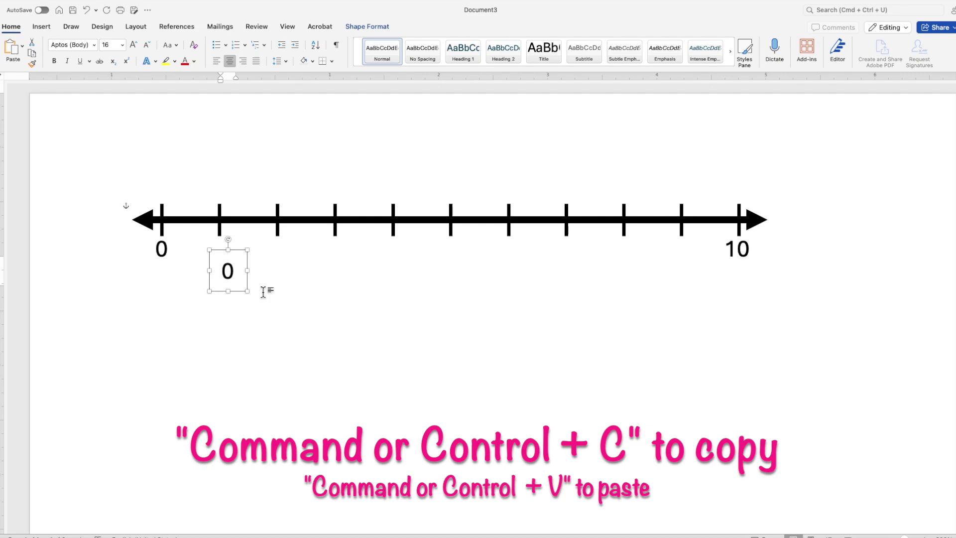
{"action": "key", "text": "super+v"}
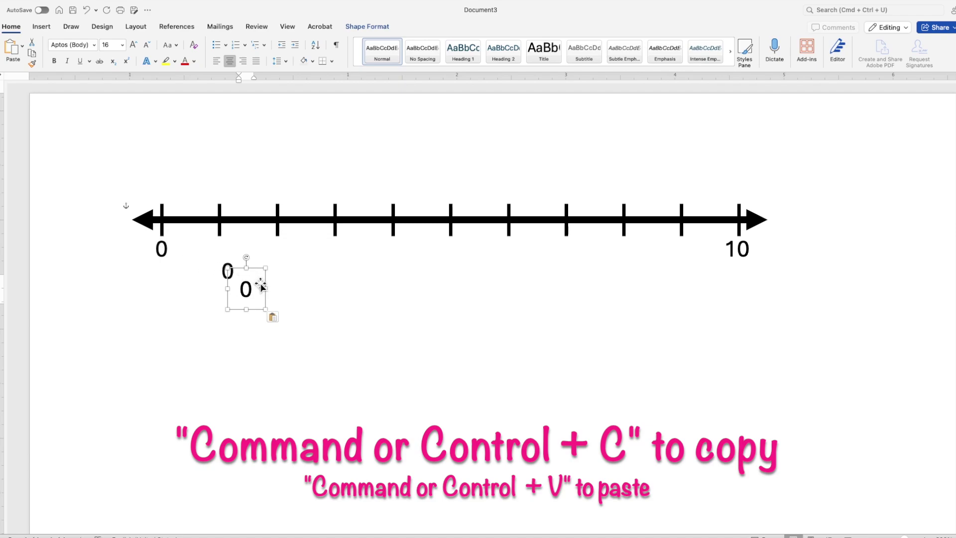
{"action": "key", "text": "super+v"}
{"action": "key", "text": "super+v"}
{"action": "key", "text": "super+v"}
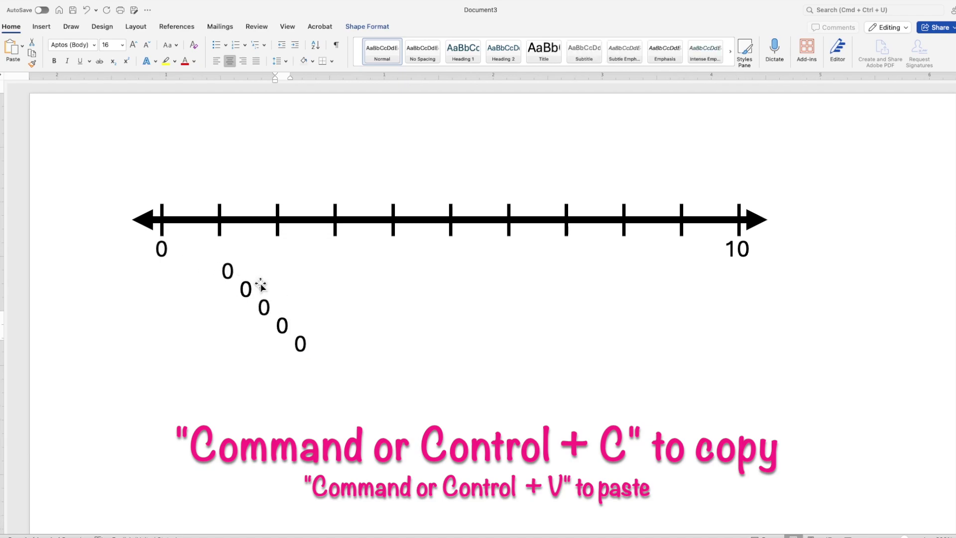
{"action": "key", "text": "super+v"}
{"action": "key", "text": "super+v"}
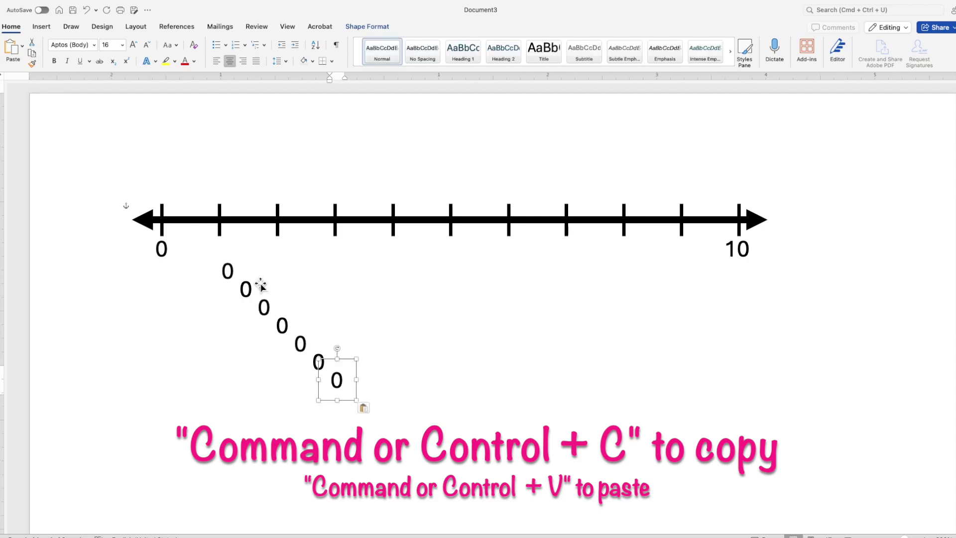
{"action": "key", "text": "super+v"}
{"action": "key", "text": "super+v"}
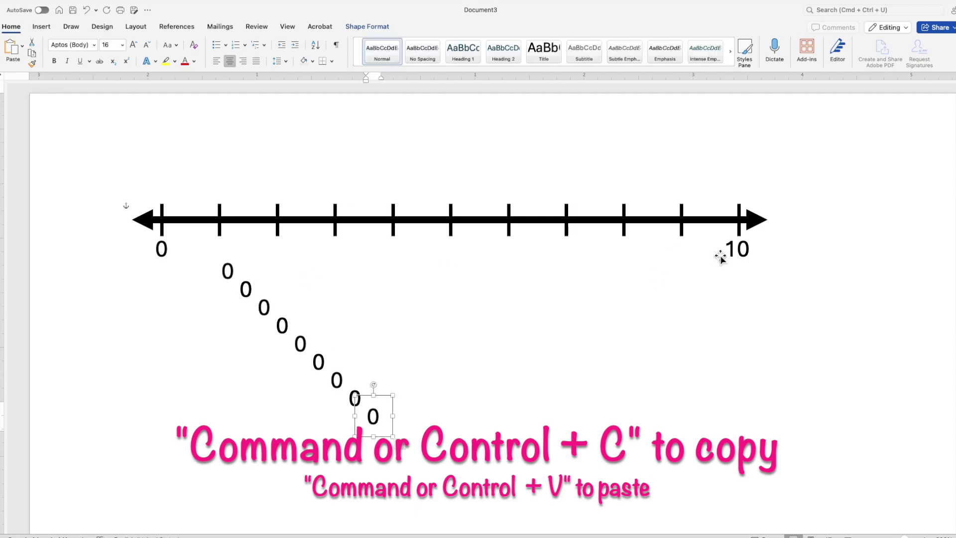
{"action": "left_click", "coordinate": [162, 262]}
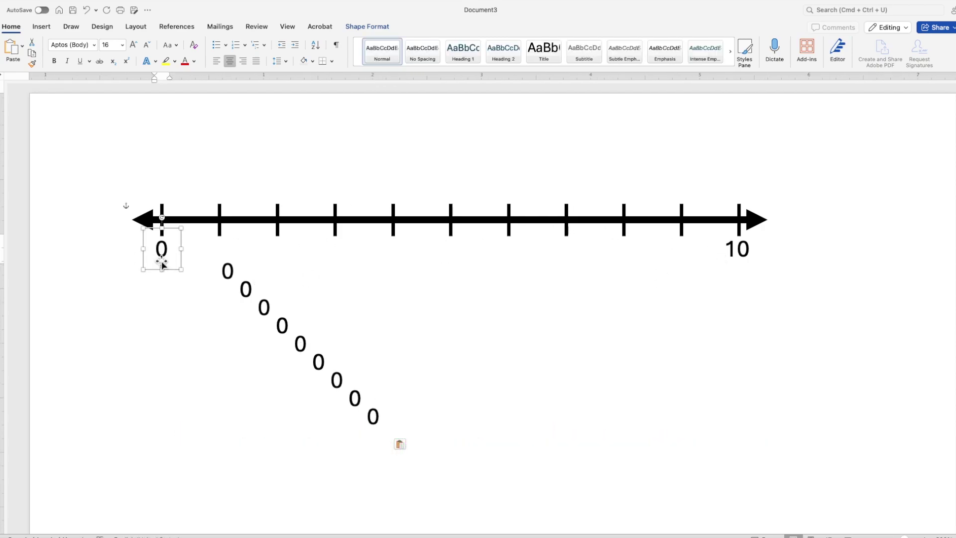
Step: Add all nine copied 0 labels and the 10 label to the selection
{"action": "left_click", "coordinate": [232, 281], "text": "shift"}
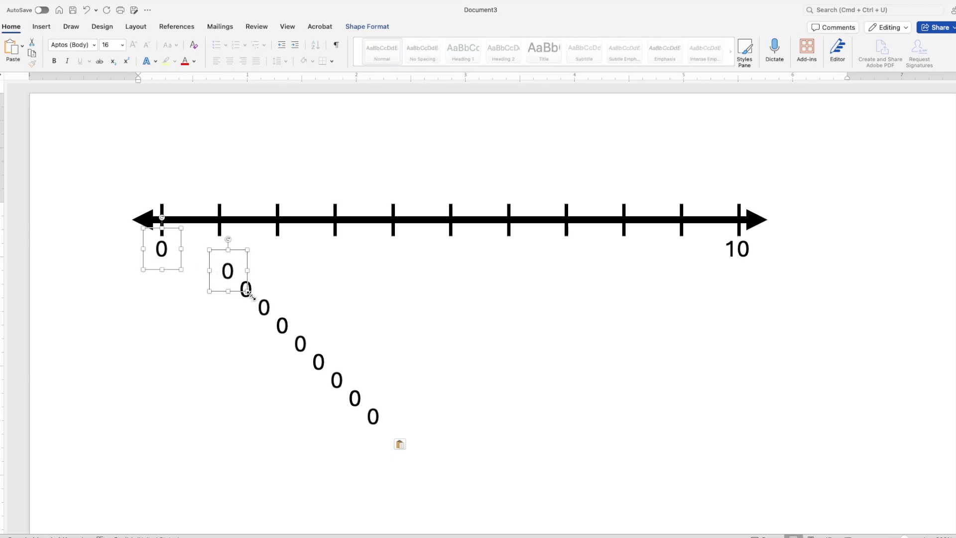
{"action": "left_click", "coordinate": [251, 298]}
{"action": "left_click", "coordinate": [239, 284]}
{"action": "left_click", "coordinate": [245, 301]}
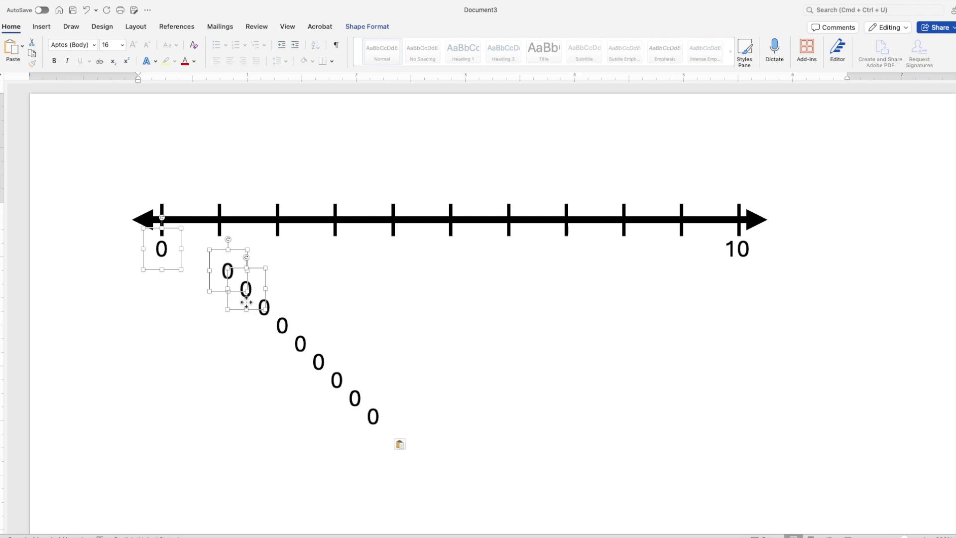
{"action": "left_click", "coordinate": [262, 314], "text": "shift"}
{"action": "left_click", "coordinate": [284, 340], "text": "shift"}
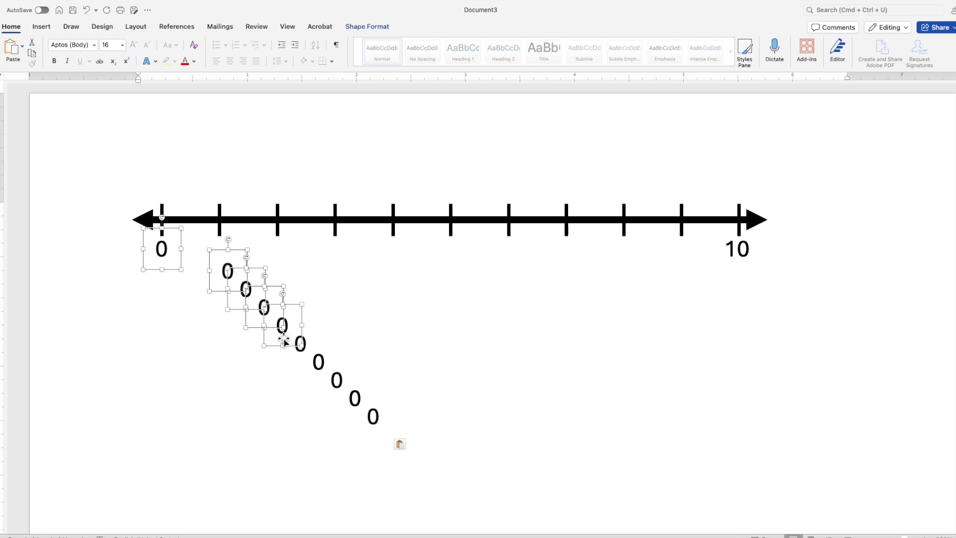
{"action": "left_click", "coordinate": [300, 357], "text": "shift"}
{"action": "left_click", "coordinate": [320, 376], "text": "shift"}
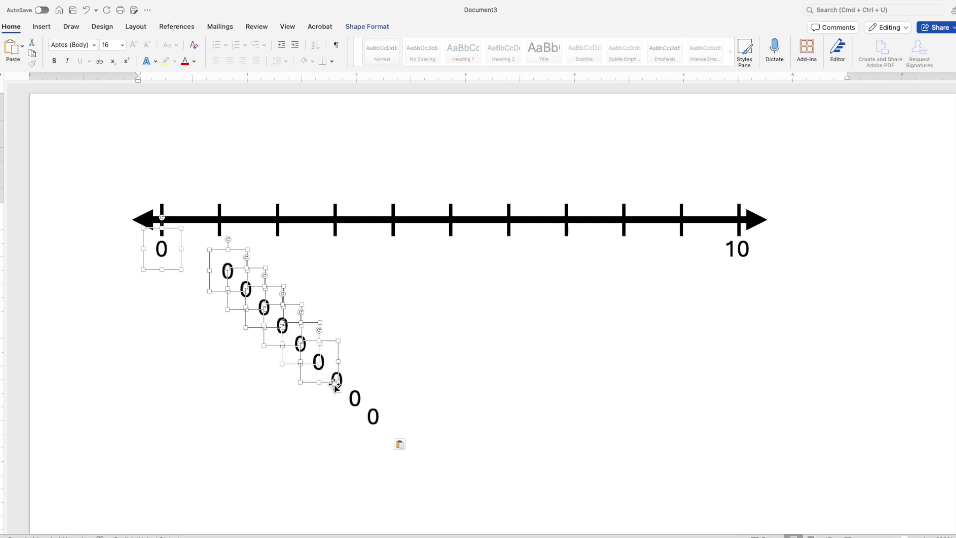
{"action": "left_click", "coordinate": [334, 386], "text": "shift"}
{"action": "left_click", "coordinate": [355, 406], "text": "shift"}
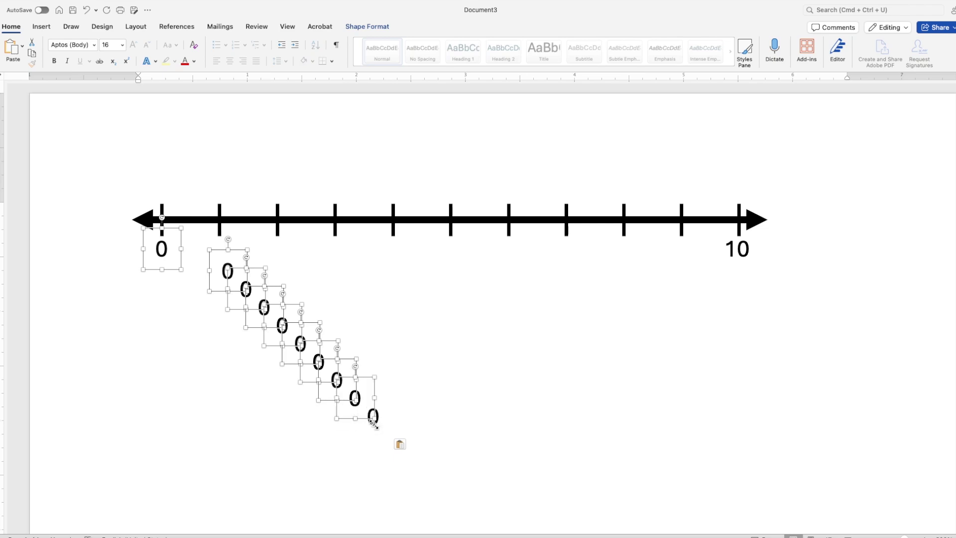
{"action": "left_click", "coordinate": [373, 423], "text": "shift"}
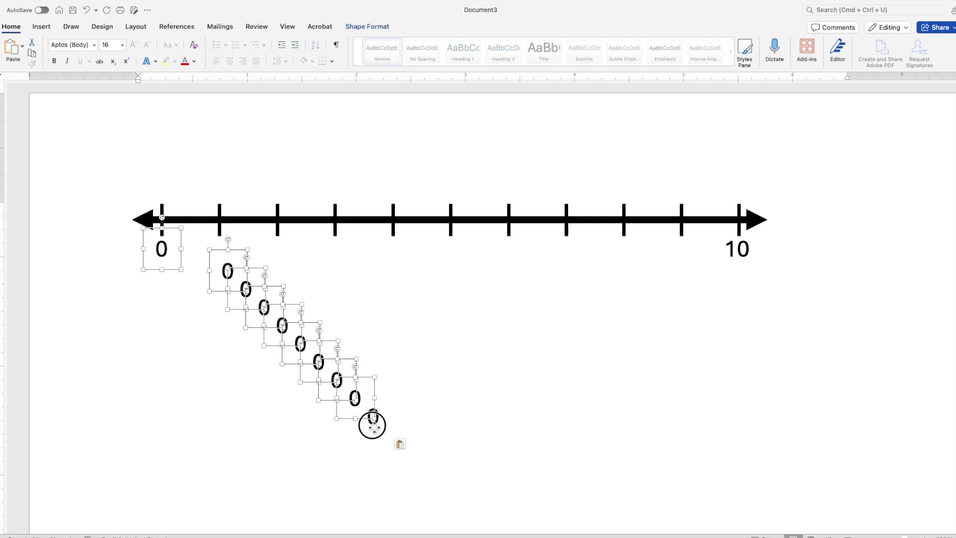
{"action": "left_click", "coordinate": [739, 258], "text": "shift"}
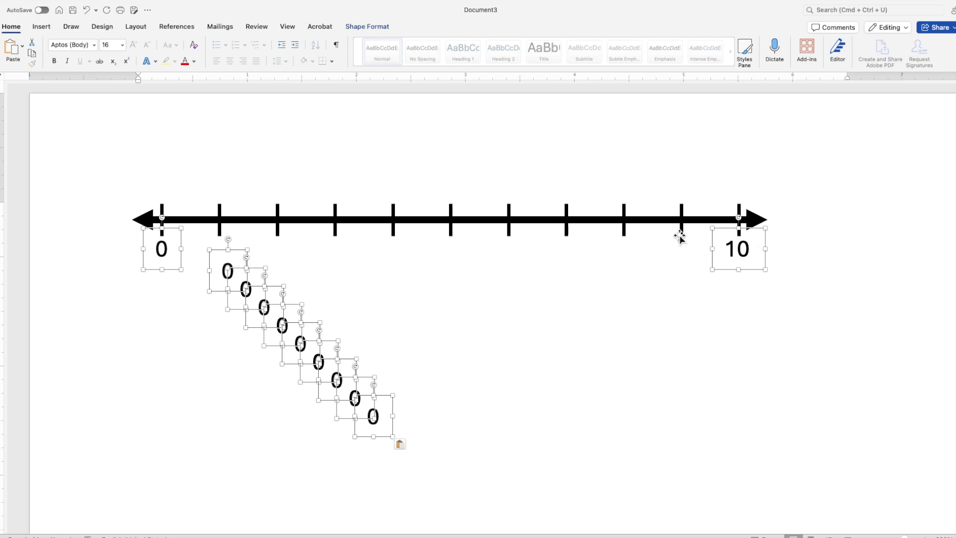
Step: Align the selected labels by their tops and distribute them horizontally
{"action": "left_click", "coordinate": [367, 27]}
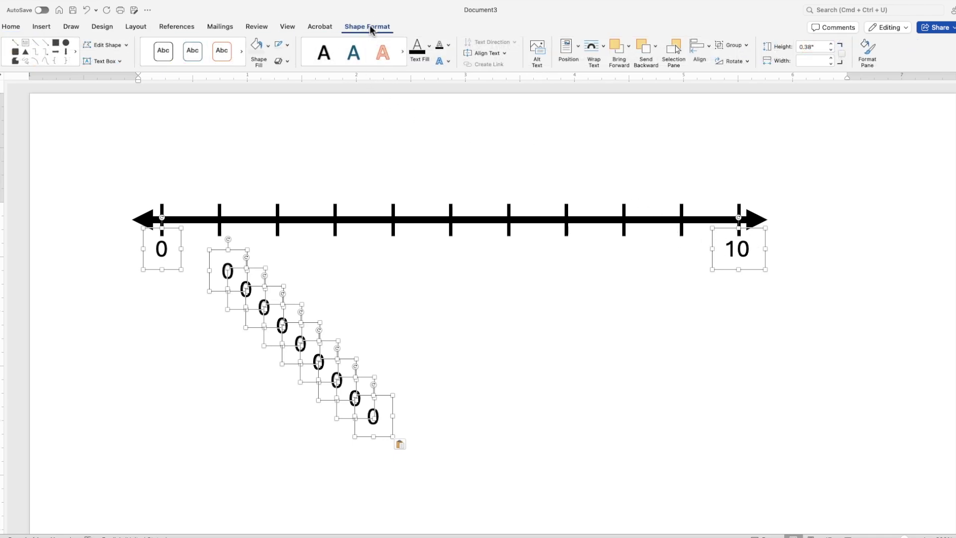
{"action": "left_click", "coordinate": [705, 48]}
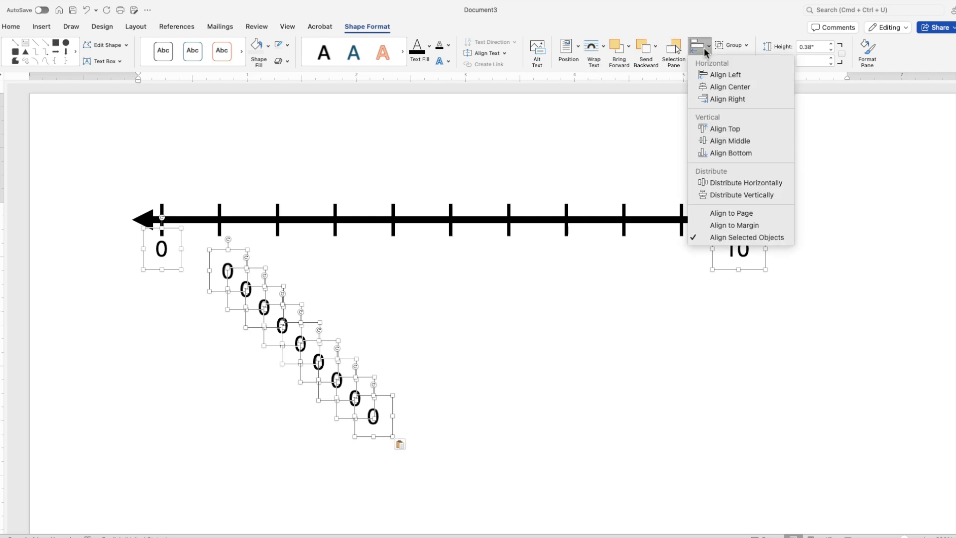
{"action": "left_click", "coordinate": [732, 129]}
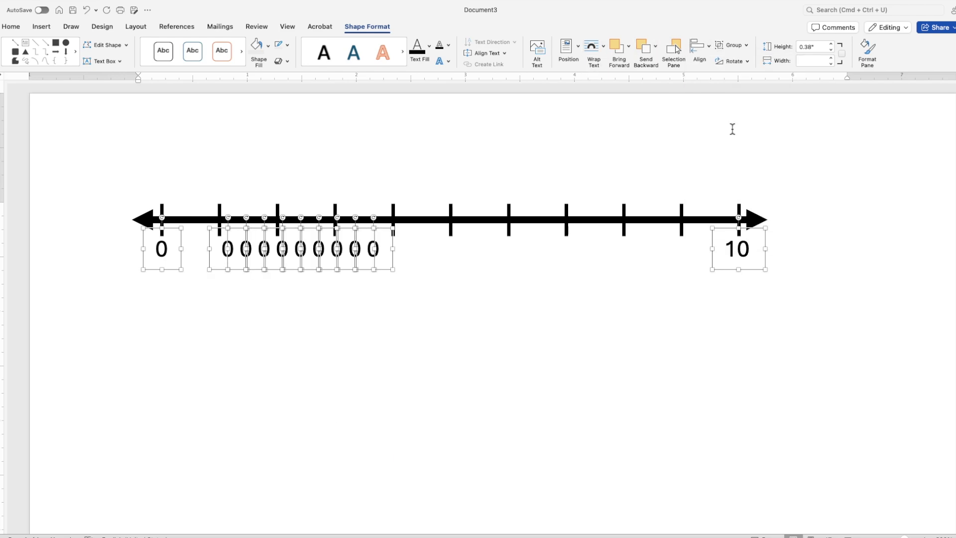
{"action": "left_click", "coordinate": [705, 45]}
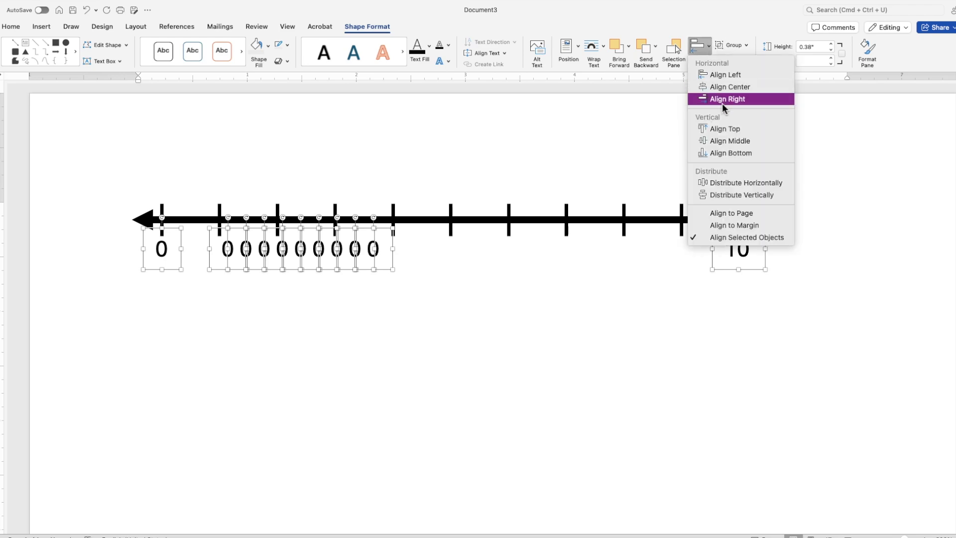
{"action": "left_click", "coordinate": [730, 182]}
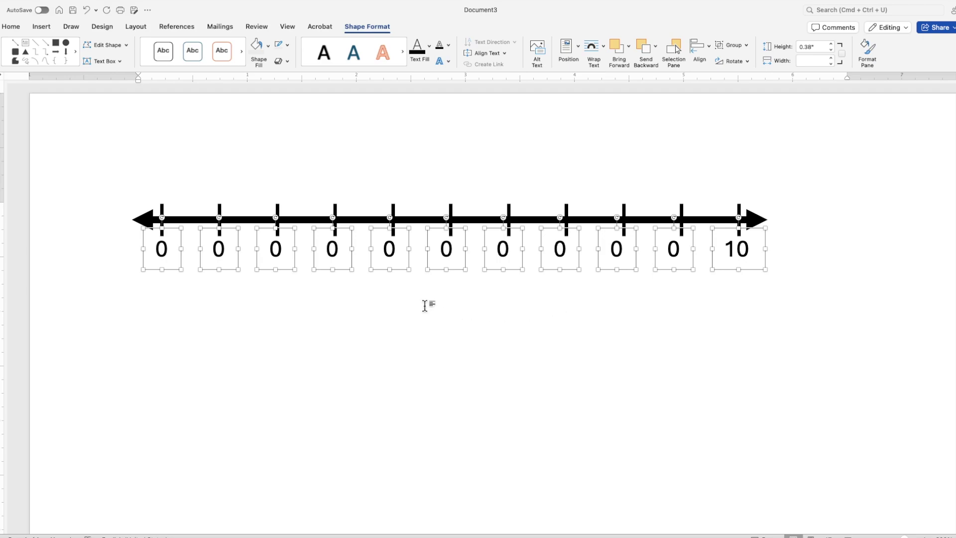
{"action": "left_click", "coordinate": [228, 311]}
Step: Renumber the second through fifth labels as 1, 2, 3 and 4
{"action": "left_click", "coordinate": [220, 250]}
{"action": "double_click", "coordinate": [221, 252]}
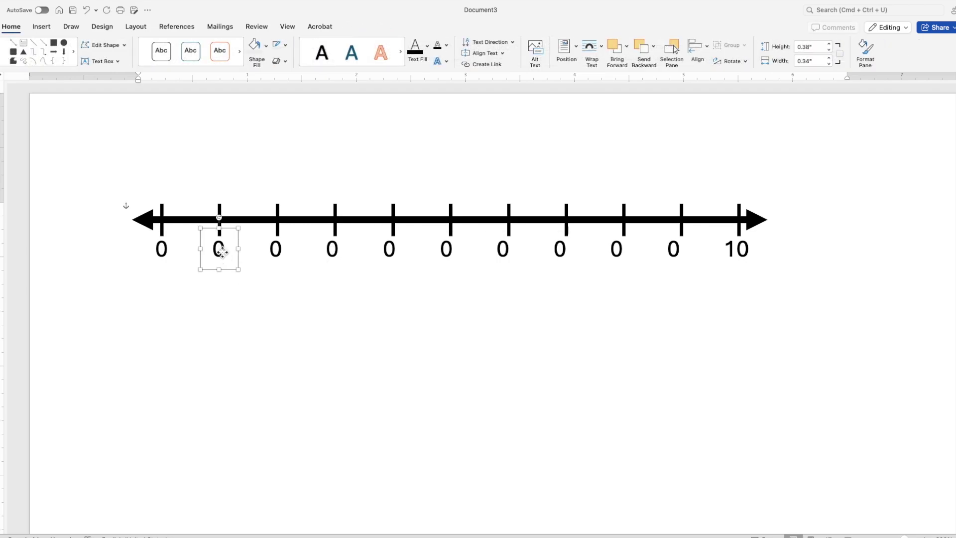
{"action": "key", "text": "BackSpace"}
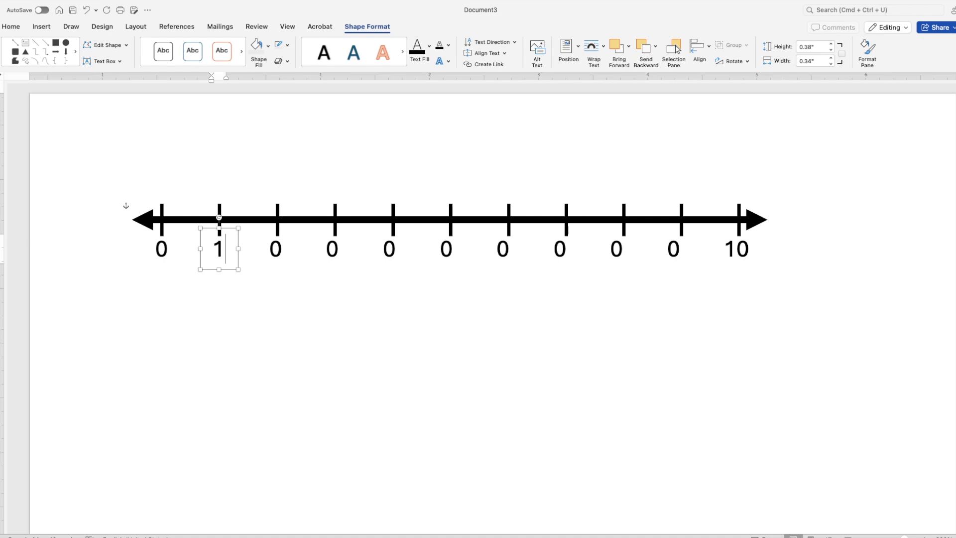
{"action": "left_click", "coordinate": [277, 249]}
{"action": "left_click", "coordinate": [277, 249]}
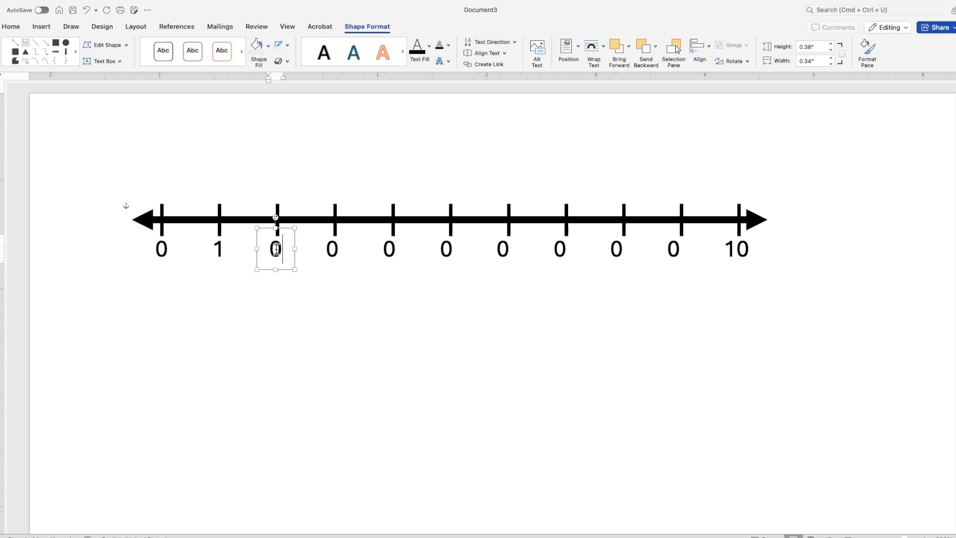
{"action": "key", "text": "BackSpace"}
{"action": "type", "text": "2"}
{"action": "left_click", "coordinate": [333, 249]}
{"action": "left_click", "coordinate": [338, 250]}
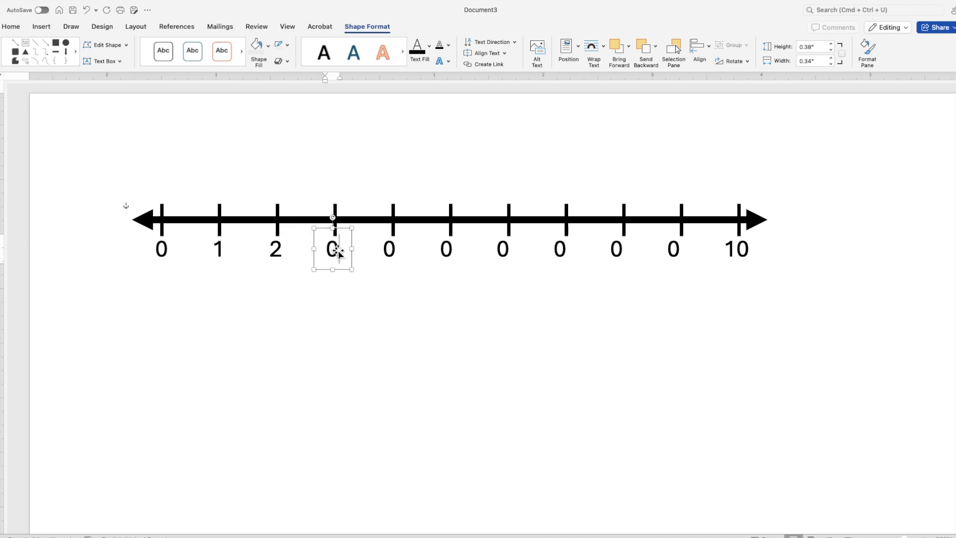
{"action": "key", "text": "BackSpace"}
{"action": "type", "text": "3"}
{"action": "left_click", "coordinate": [394, 249]}
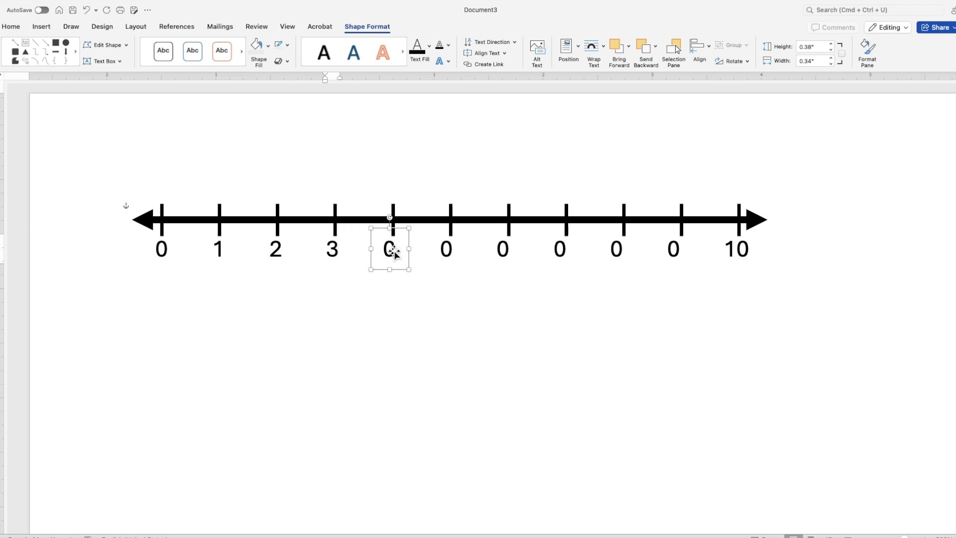
{"action": "double_click", "coordinate": [393, 251]}
{"action": "key", "text": "BackSpace"}
{"action": "type", "text": "4"}
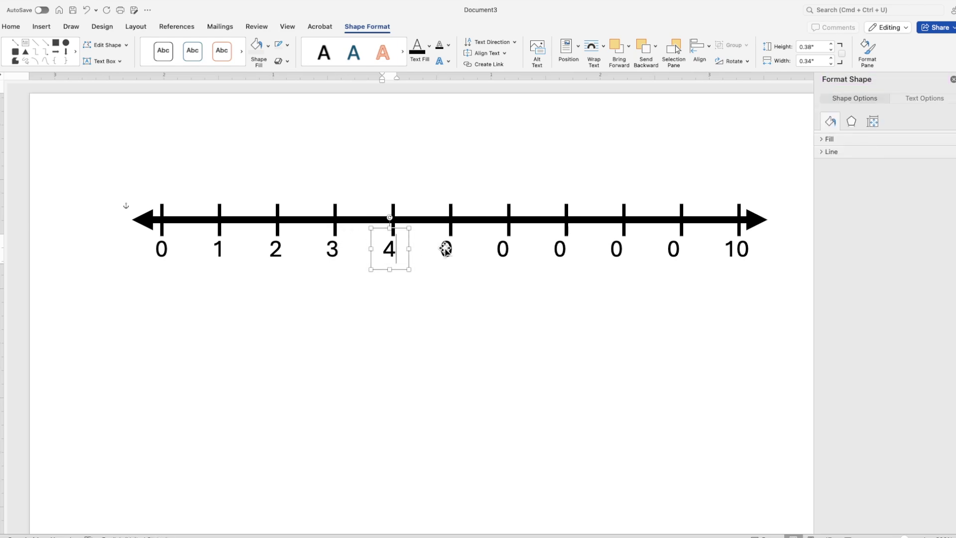
Step: Renumber the remaining labels 5 through 9 and close the Format Shape pane
{"action": "left_click", "coordinate": [447, 250]}
{"action": "left_click", "coordinate": [448, 252]}
{"action": "key", "text": "BackSpace"}
{"action": "type", "text": "5"}
{"action": "left_click", "coordinate": [503, 249]}
{"action": "key", "text": "BackSpace"}
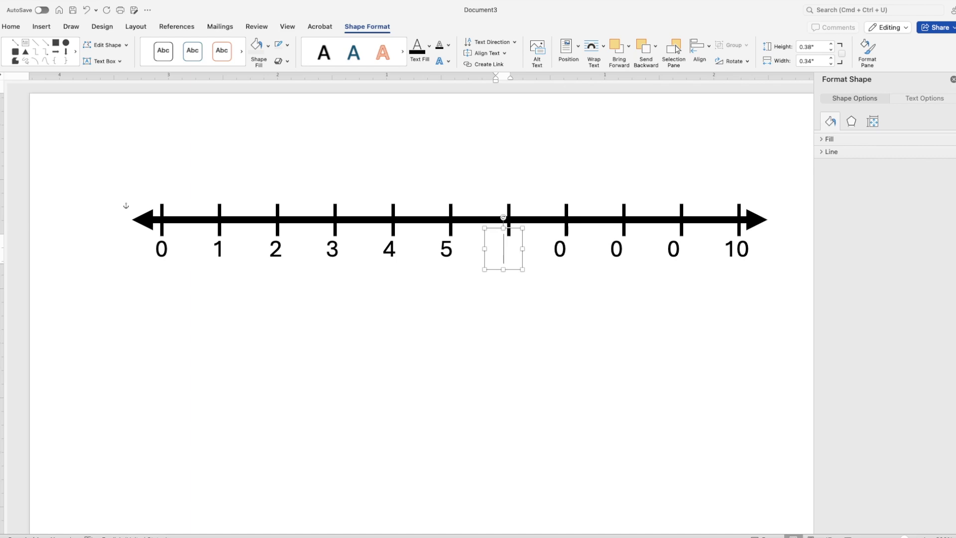
{"action": "type", "text": "6"}
{"action": "left_click", "coordinate": [560, 249]}
{"action": "key", "text": "BackSpace"}
{"action": "type", "text": "7"}
{"action": "left_click", "coordinate": [620, 252]}
{"action": "key", "text": "BackSpace"}
{"action": "type", "text": "8"}
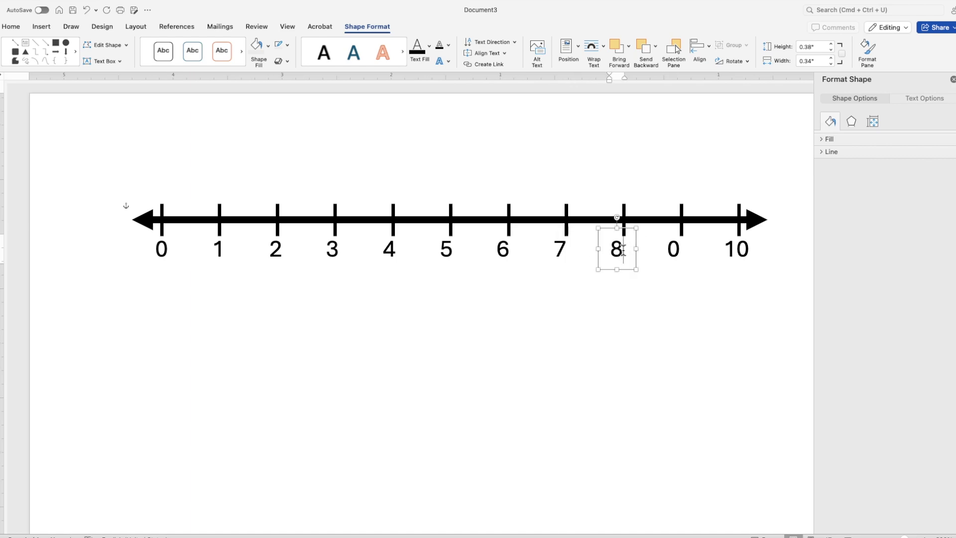
{"action": "left_click", "coordinate": [674, 251]}
{"action": "key", "text": "BackSpace"}
{"action": "type", "text": "9"}
{"action": "scroll", "coordinate": [283, 262], "scroll_direction": "up", "scroll_amount": 5}
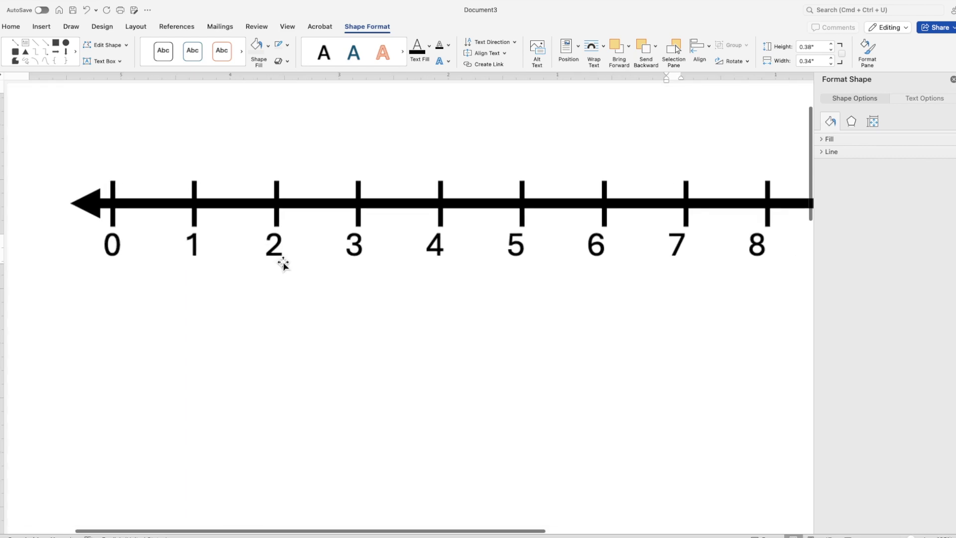
{"action": "left_click", "coordinate": [953, 80]}
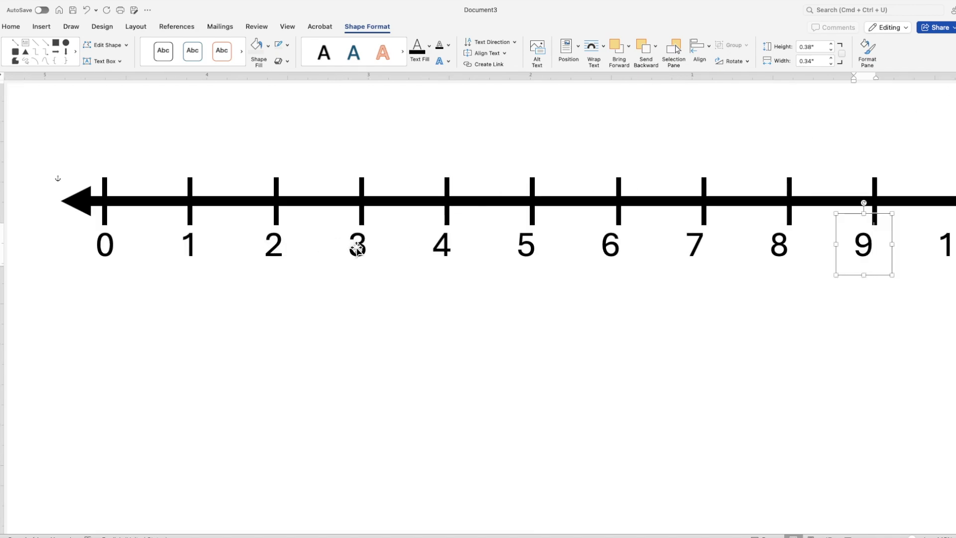
Step: Select the labels 0 through 10 together and group them into one object
{"action": "scroll", "coordinate": [284, 244], "scroll_direction": "up", "scroll_amount": 5}
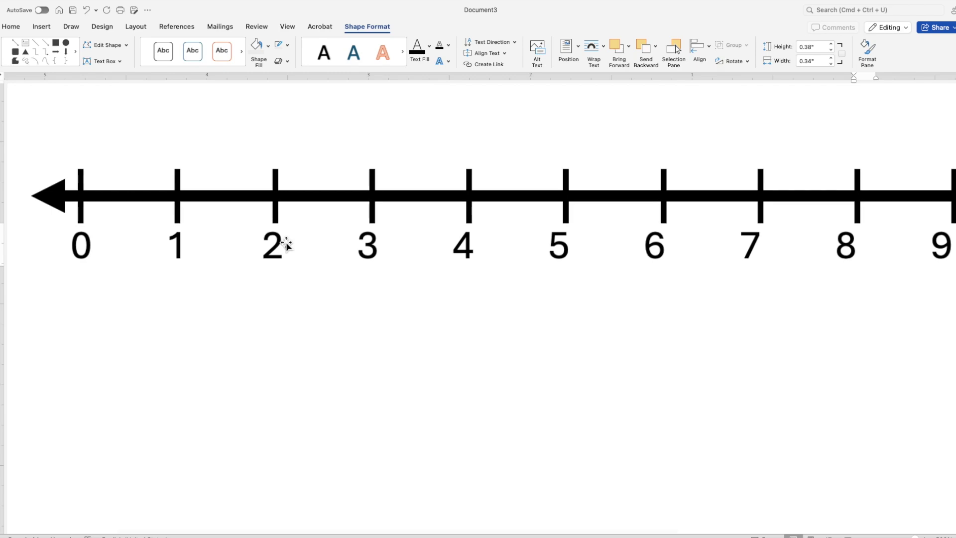
{"action": "scroll", "coordinate": [286, 244], "scroll_direction": "down", "scroll_amount": 3}
{"action": "left_click", "coordinate": [371, 251]}
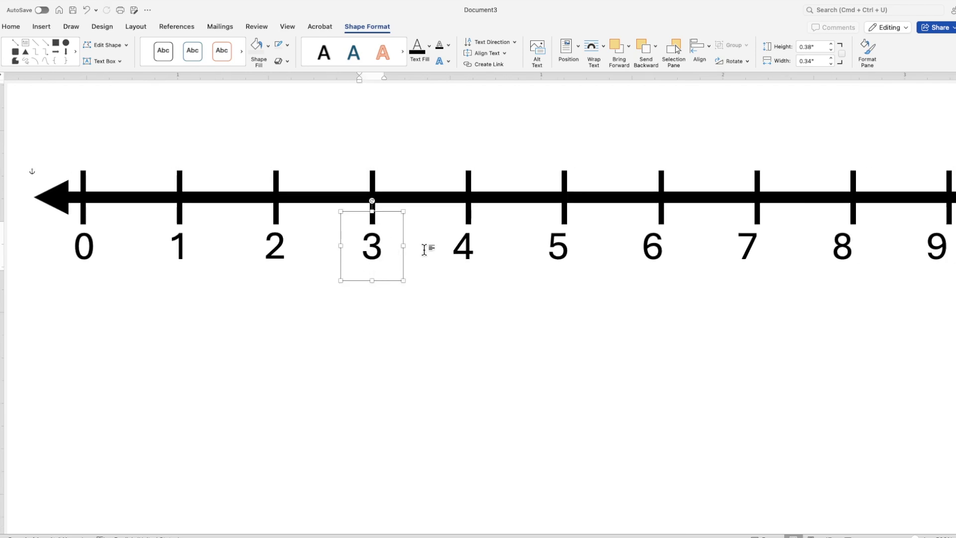
{"action": "scroll", "coordinate": [827, 280], "scroll_direction": "down", "scroll_amount": 2}
{"action": "scroll", "coordinate": [828, 280], "scroll_direction": "down", "scroll_amount": 1}
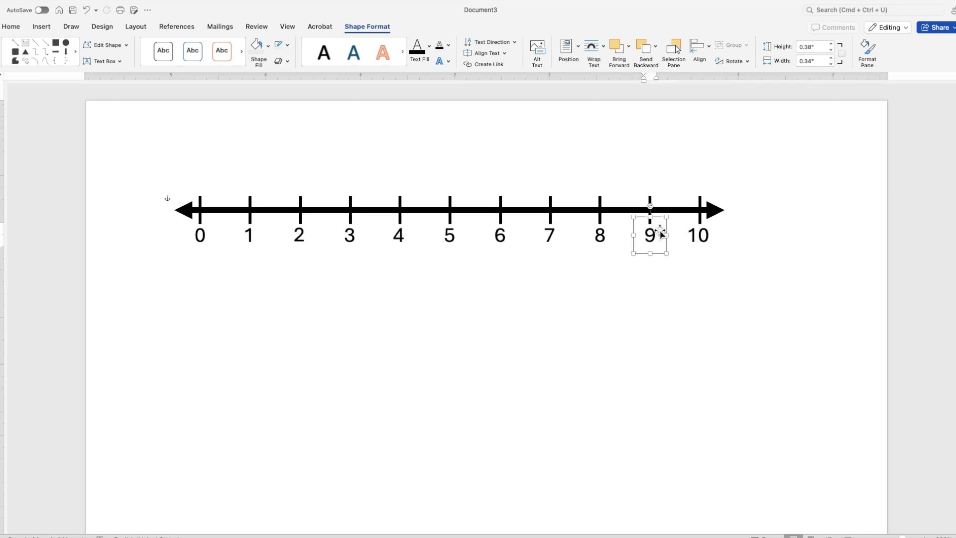
{"action": "left_click", "coordinate": [209, 248]}
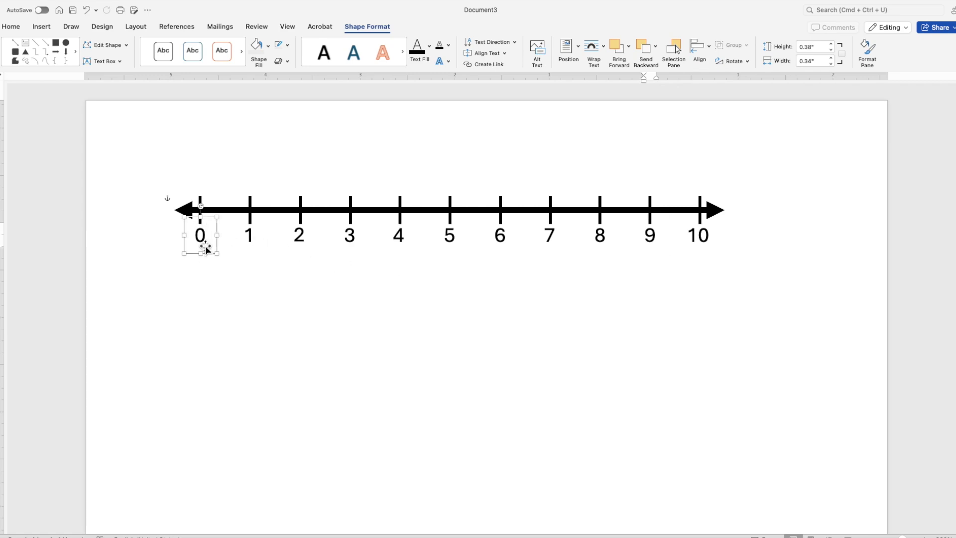
{"action": "left_click", "coordinate": [251, 245], "text": "shift"}
{"action": "left_click", "coordinate": [300, 245], "text": "shift"}
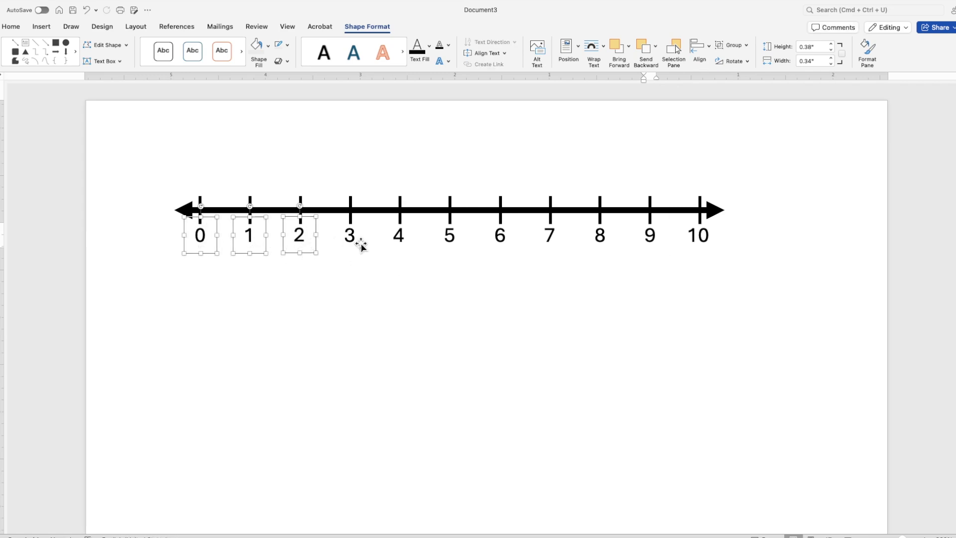
{"action": "left_click", "coordinate": [353, 243], "text": "shift"}
{"action": "left_click", "coordinate": [399, 244], "text": "shift"}
{"action": "left_click", "coordinate": [451, 244], "text": "shift"}
{"action": "left_click", "coordinate": [501, 244], "text": "shift"}
{"action": "left_click", "coordinate": [551, 244], "text": "shift"}
{"action": "left_click", "coordinate": [600, 244], "text": "shift"}
{"action": "left_click", "coordinate": [650, 244], "text": "shift"}
{"action": "left_click", "coordinate": [706, 241], "text": "shift"}
{"action": "right_click", "coordinate": [705, 243]}
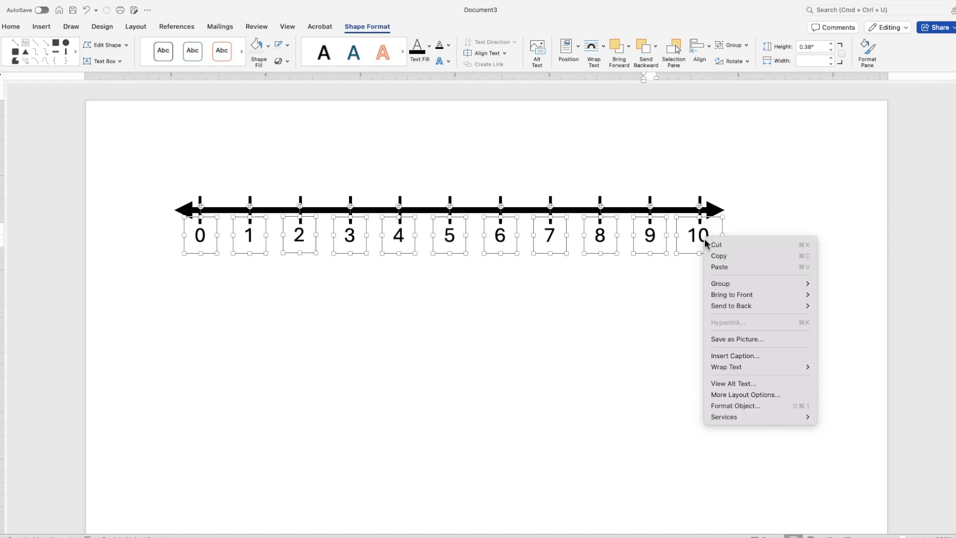
{"action": "mouse_move", "coordinate": [732, 282]}
{"action": "left_click", "coordinate": [835, 283]}
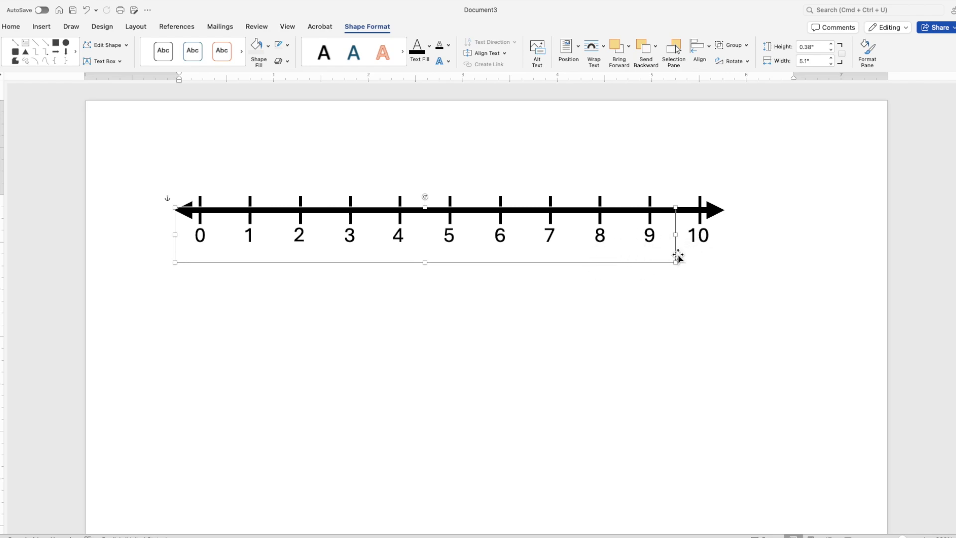
Step: Add the 10 label into the label group
{"action": "left_click", "coordinate": [704, 239]}
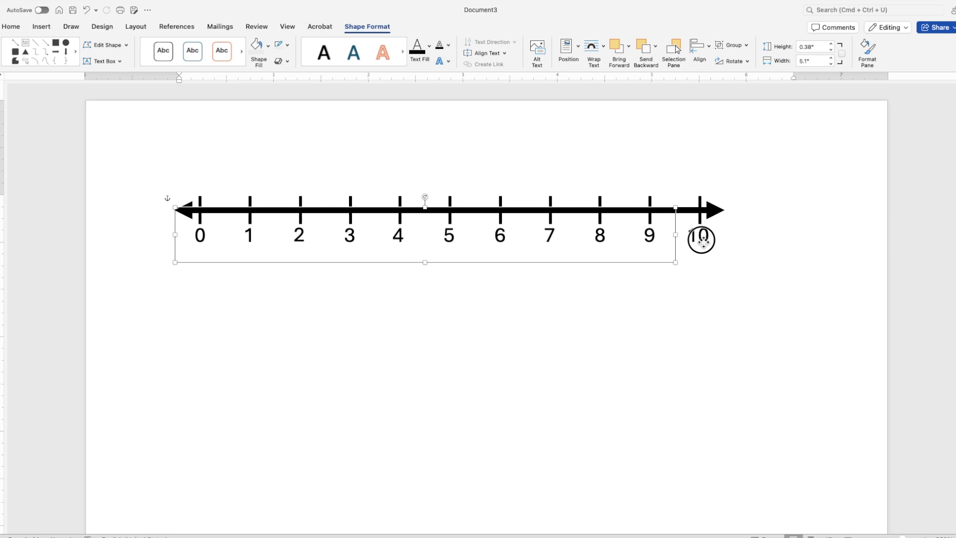
{"action": "right_click", "coordinate": [703, 243]}
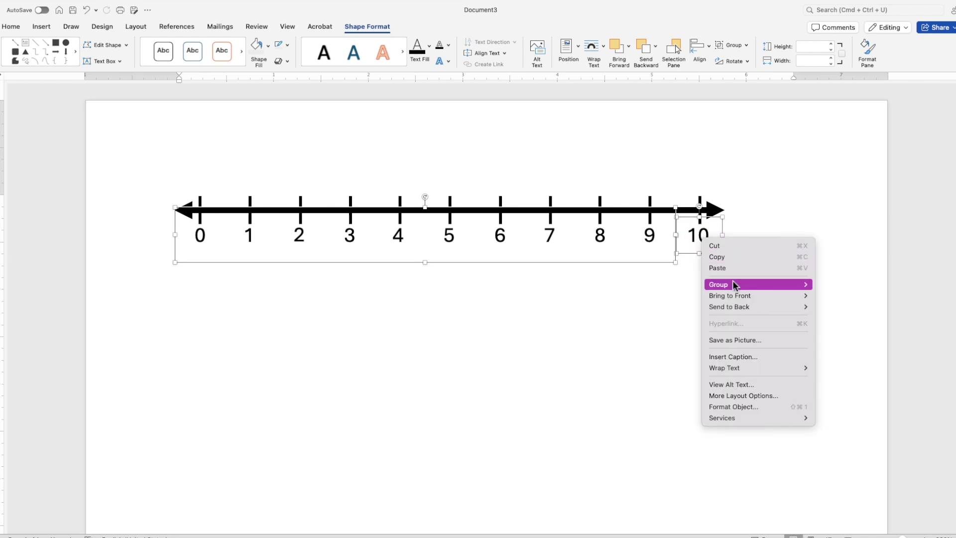
{"action": "mouse_move", "coordinate": [737, 285]}
{"action": "left_click", "coordinate": [827, 279]}
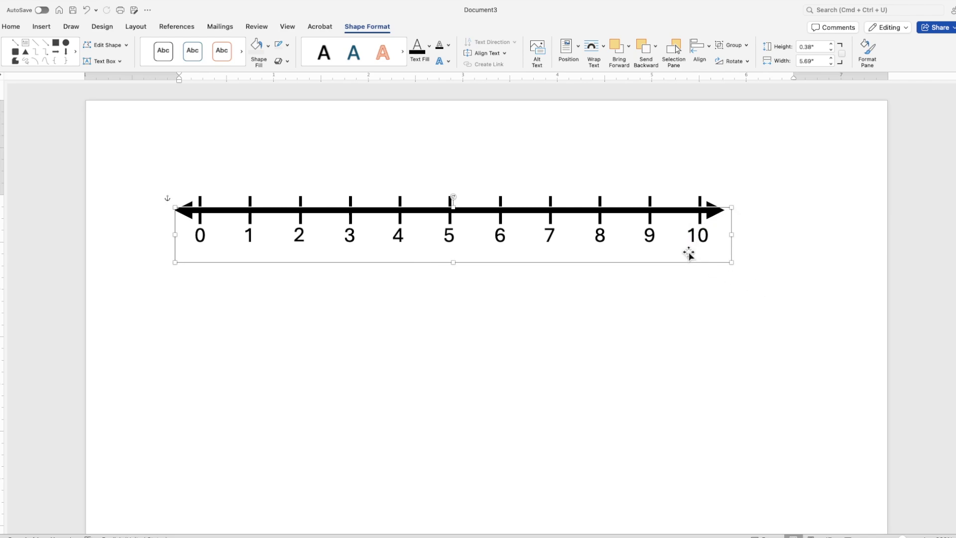
Step: Group the number line with its label box and place it 1" from left, 1.06" from top
{"action": "left_click", "coordinate": [667, 199]}
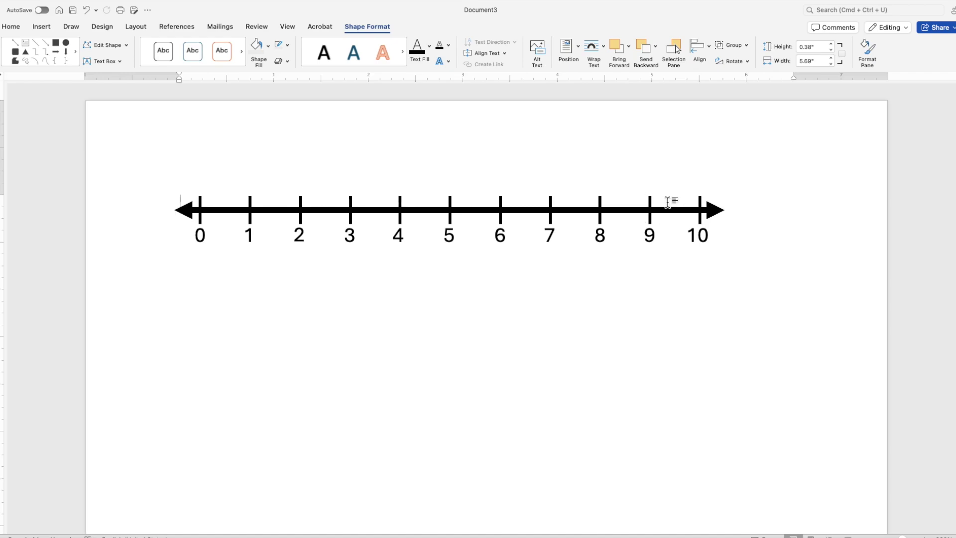
{"action": "left_click", "coordinate": [679, 211]}
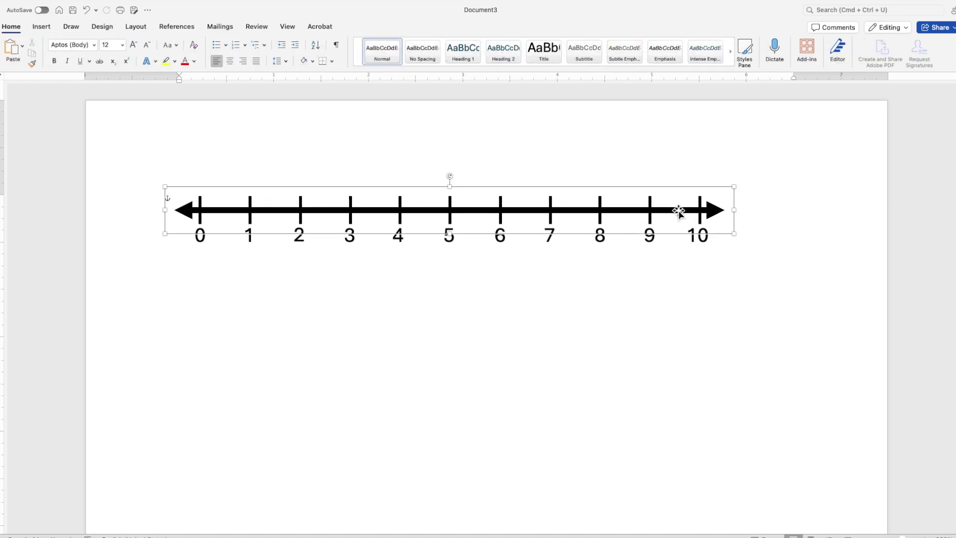
{"action": "left_click", "coordinate": [666, 249]}
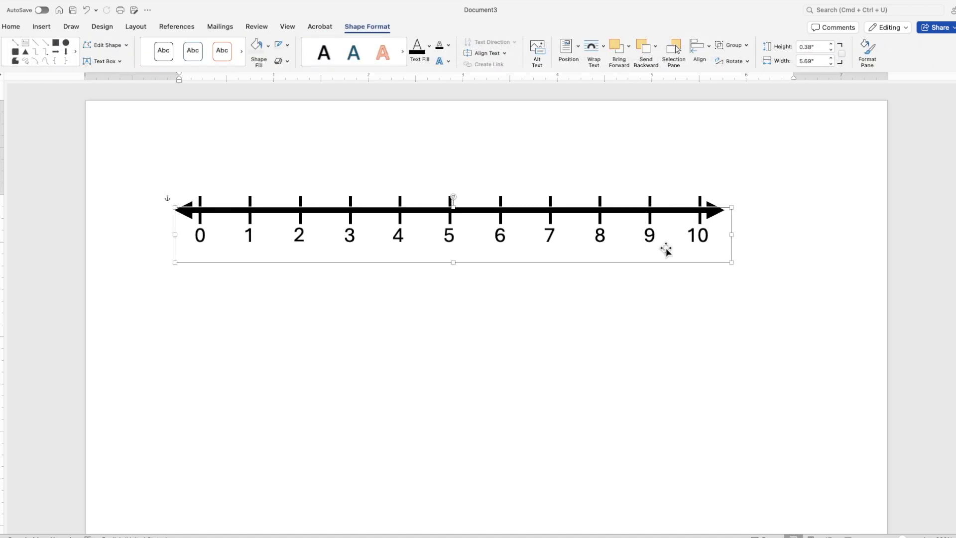
{"action": "left_click", "coordinate": [669, 199]}
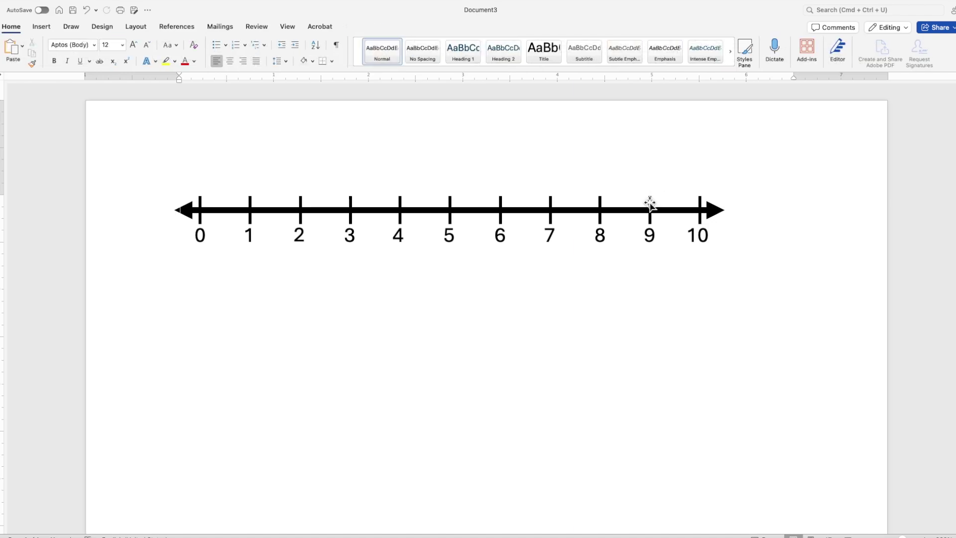
{"action": "left_click", "coordinate": [650, 203]}
{"action": "left_click", "coordinate": [655, 243]}
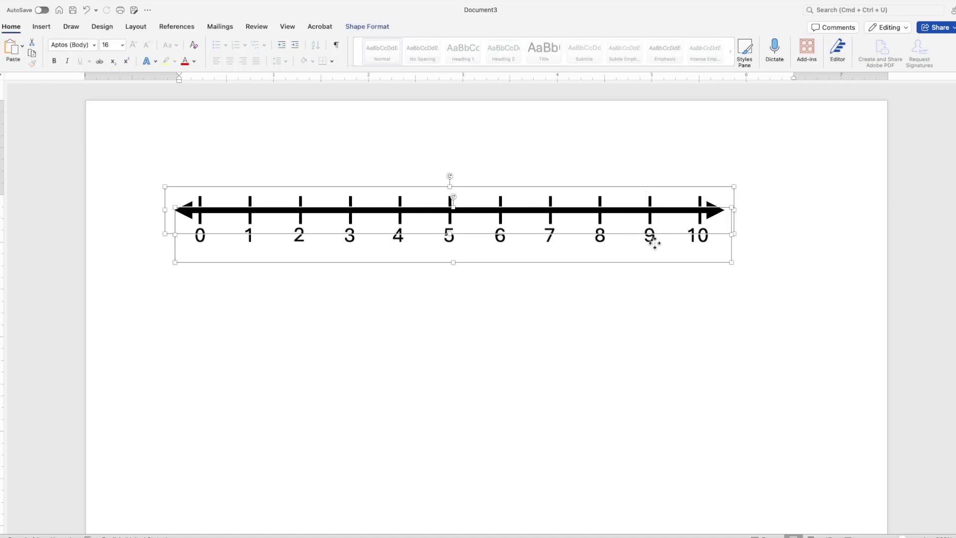
{"action": "right_click", "coordinate": [654, 243]}
{"action": "mouse_move", "coordinate": [686, 291]}
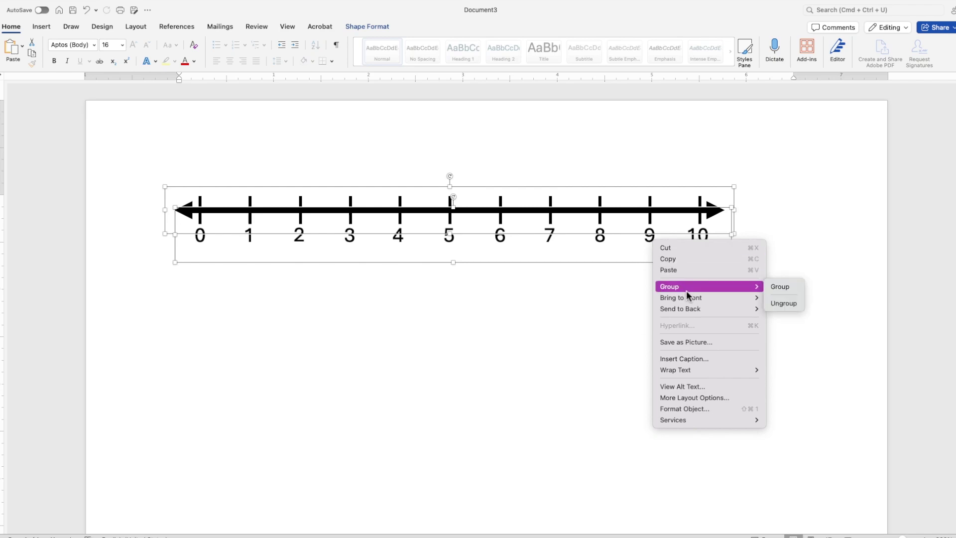
{"action": "left_click", "coordinate": [775, 287]}
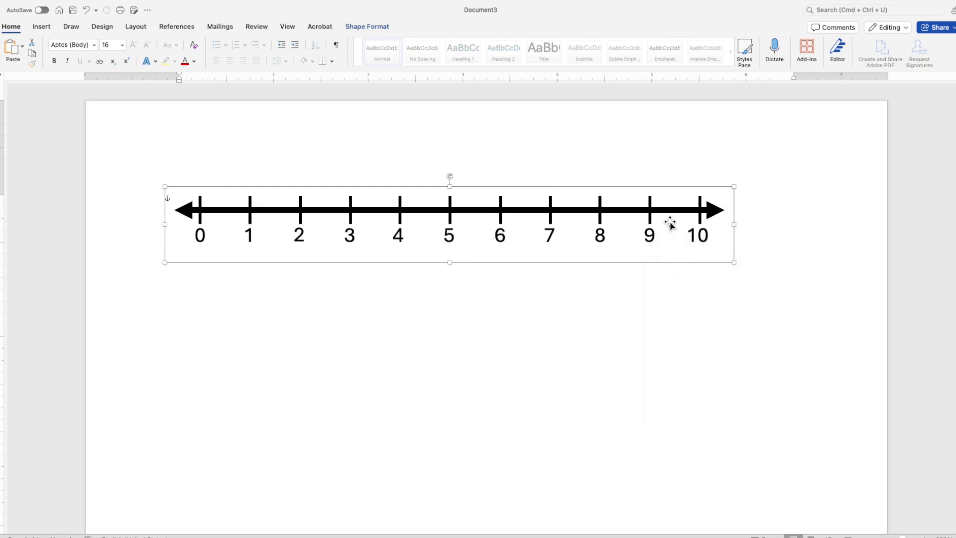
{"action": "mouse_move", "coordinate": [666, 216]}
{"action": "left_mouse_down"}
{"action": "mouse_move", "coordinate": [645, 272]}
{"action": "mouse_move", "coordinate": [666, 232]}
{"action": "mouse_move", "coordinate": [647, 228]}
{"action": "mouse_move", "coordinate": [687, 213]}
{"action": "mouse_move", "coordinate": [669, 215]}
{"action": "left_mouse_up"}
Step: Select the grouped number line, try enlarging it from a corner, then undo to keep its original size
{"action": "scroll", "coordinate": [672, 217], "scroll_direction": "down", "scroll_amount": 5}
{"action": "left_click", "coordinate": [551, 158]}
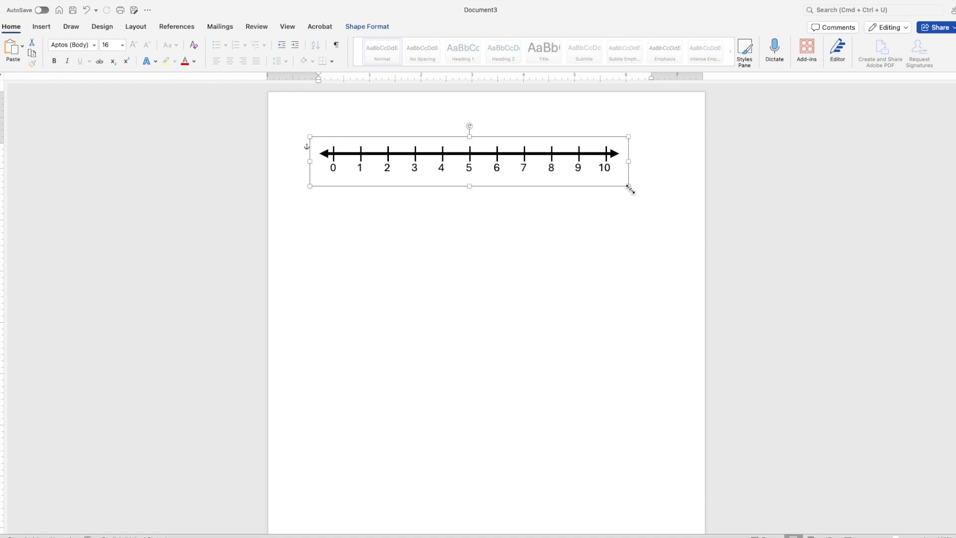
{"action": "mouse_move", "coordinate": [628, 187]}
{"action": "left_mouse_down"}
{"action": "mouse_move", "coordinate": [711, 221]}
{"action": "mouse_move", "coordinate": [584, 180]}
{"action": "mouse_move", "coordinate": [635, 206]}
{"action": "left_mouse_up"}
{"action": "key", "text": "super+z"}
{"action": "right_click", "coordinate": [505, 176]}
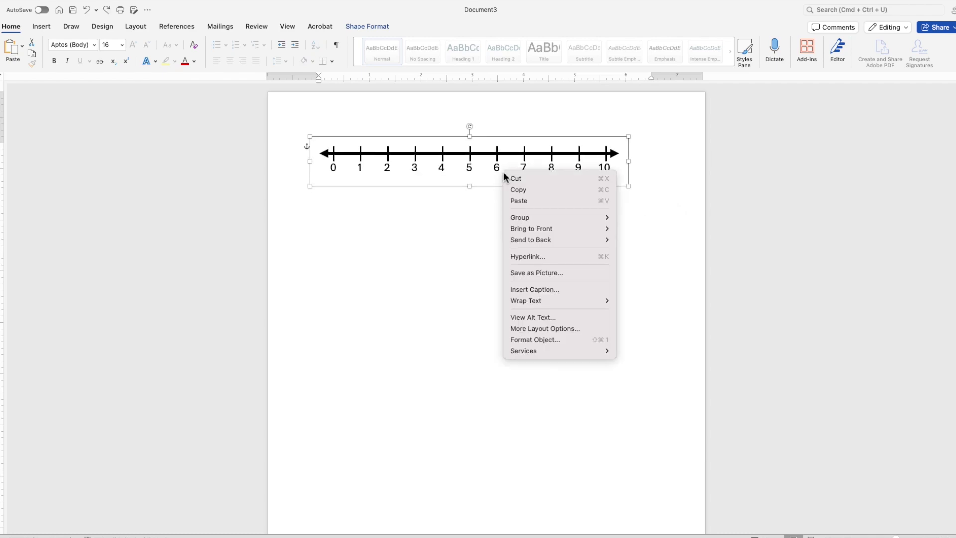
Step: Save the group as PNG picture '0-10 Number Line' and drag the original number line lower
{"action": "left_click", "coordinate": [542, 273]}
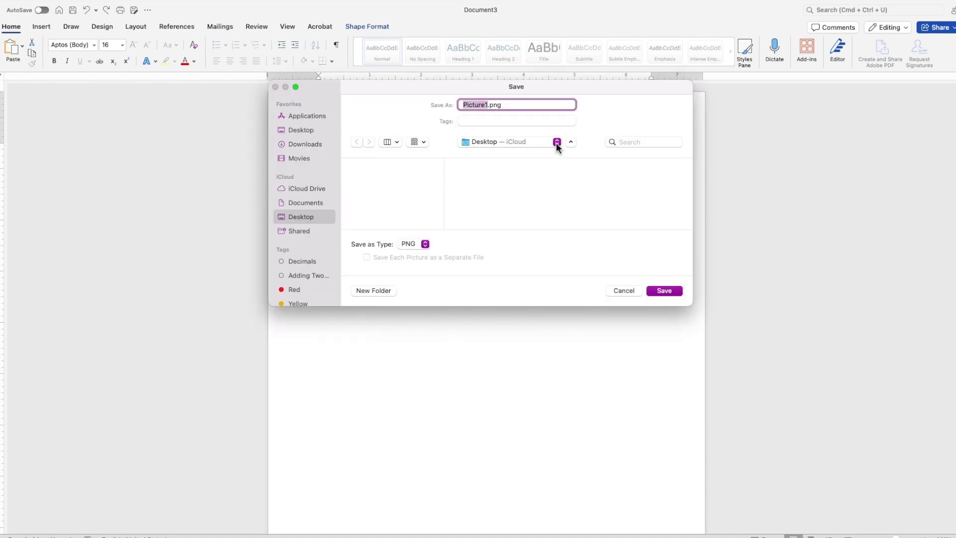
{"action": "type", "text": "0-10 Number Lin"}
{"action": "left_click", "coordinate": [427, 244]}
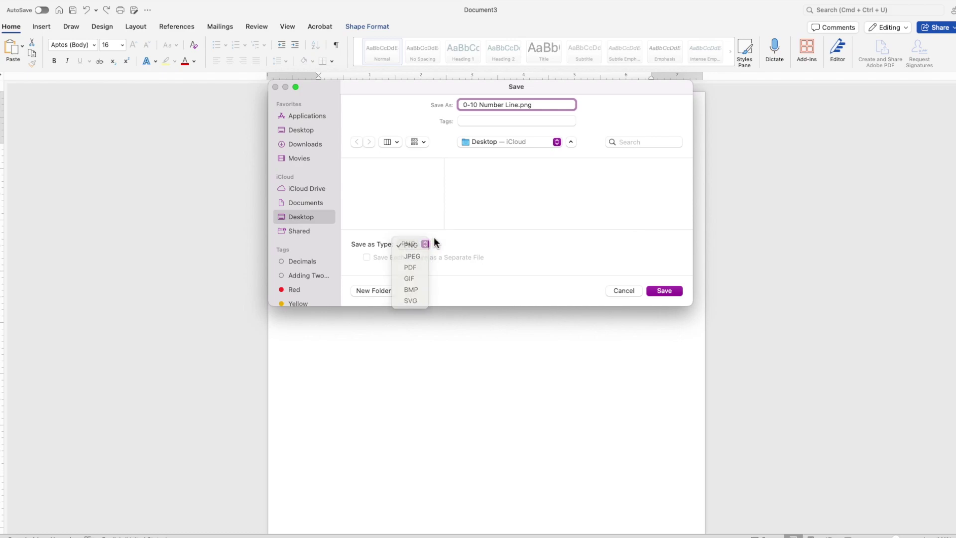
{"action": "left_click", "coordinate": [434, 243]}
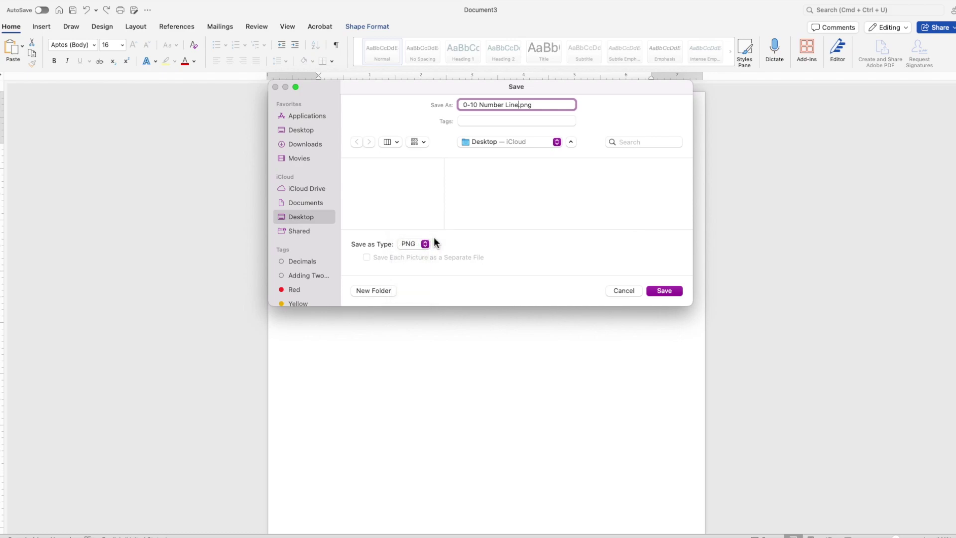
{"action": "left_click", "coordinate": [670, 295]}
{"action": "left_click_drag", "start_coordinate": [455, 156], "coordinate": [454, 327]}
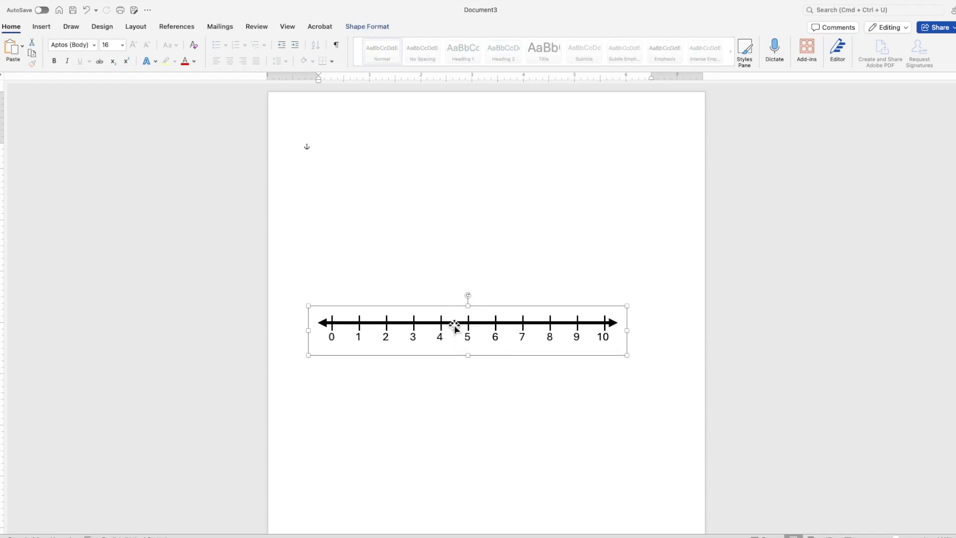
Step: Insert the picture file '0-10 Number Line.png' at the top of the page
{"action": "left_click", "coordinate": [399, 165]}
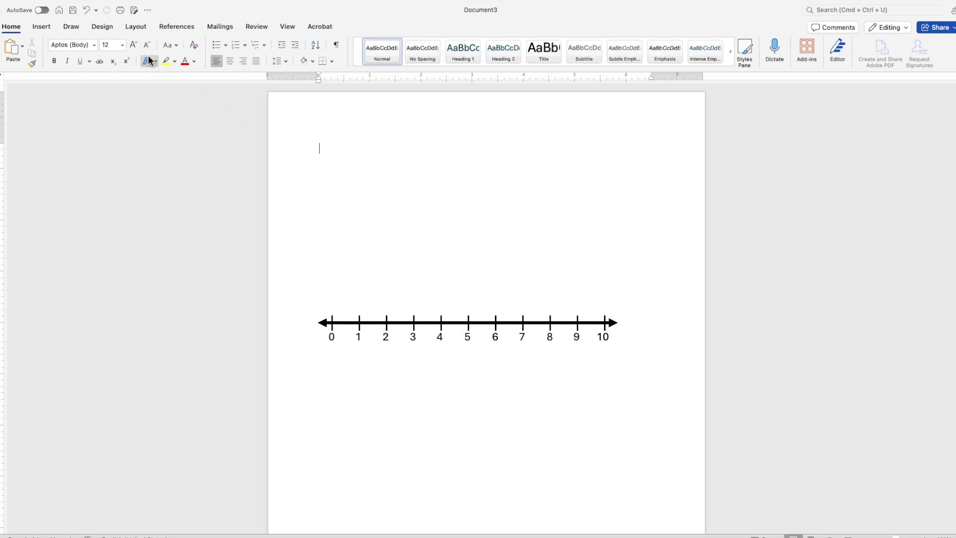
{"action": "left_click", "coordinate": [42, 27]}
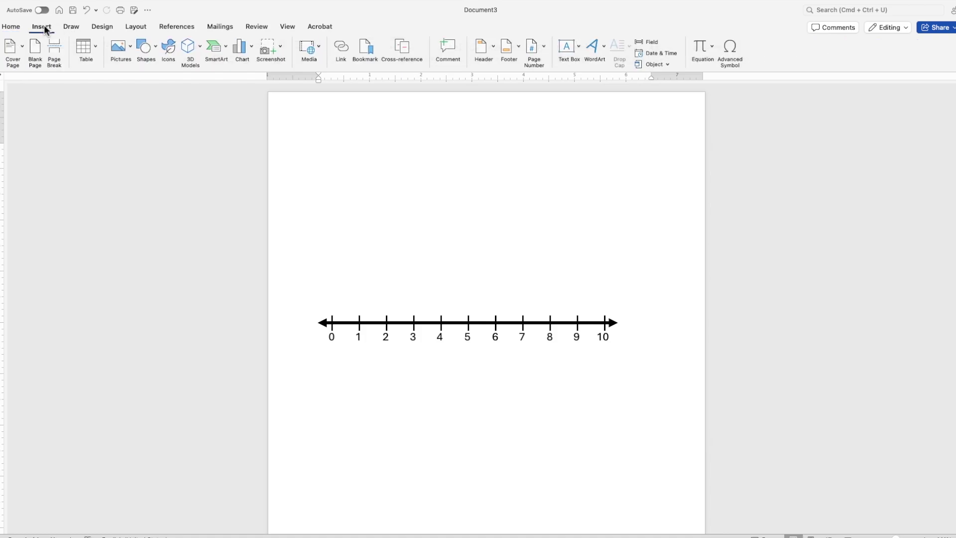
{"action": "left_click", "coordinate": [130, 45]}
{"action": "left_click", "coordinate": [142, 77]}
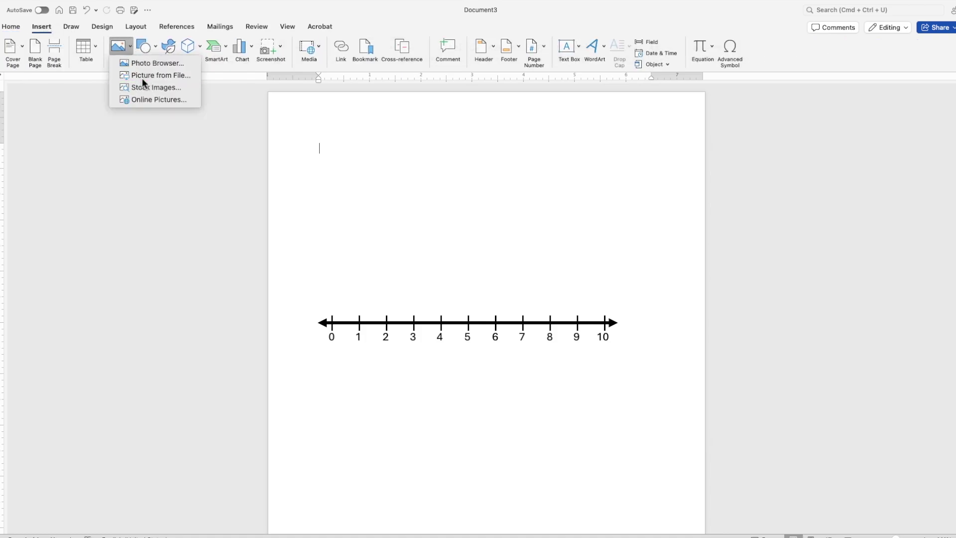
{"action": "left_click", "coordinate": [359, 172]}
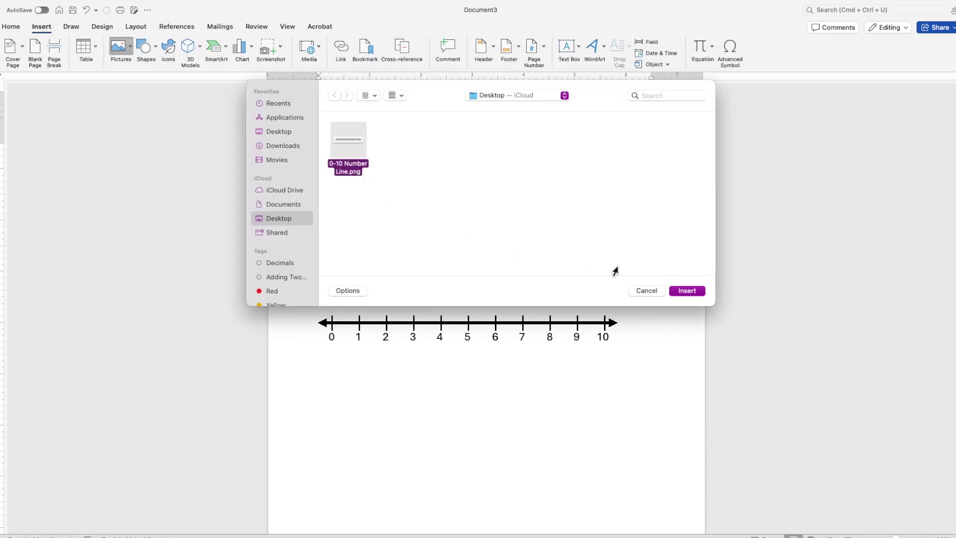
{"action": "left_click", "coordinate": [691, 294]}
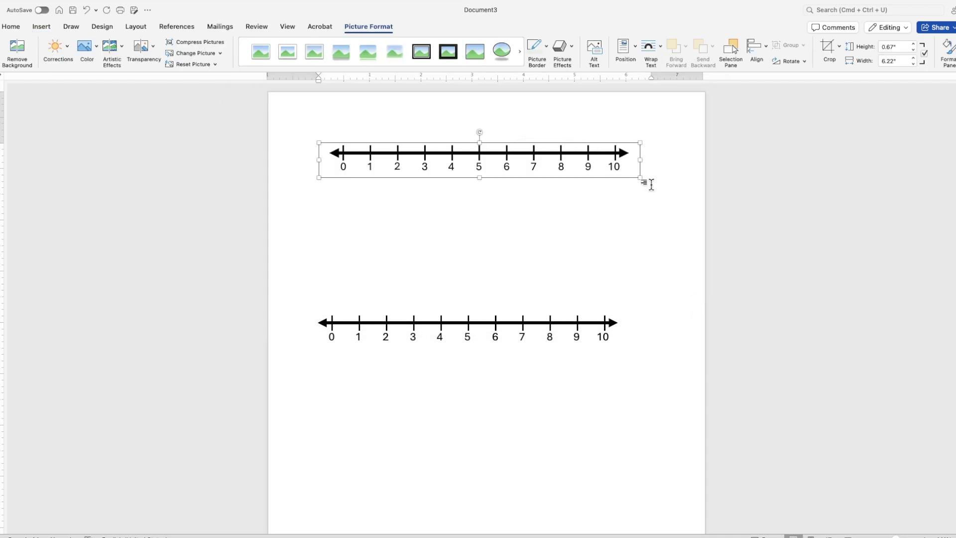
Step: Undo an accidental resize of the inserted picture and try dragging it lower on the page
{"action": "left_click_drag", "start_coordinate": [641, 180], "coordinate": [607, 179]}
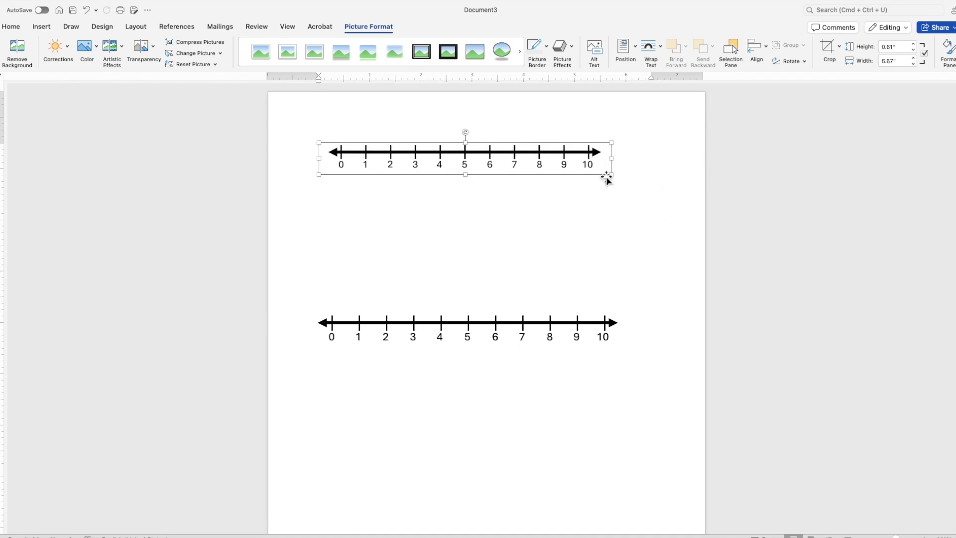
{"action": "key", "text": "super+z"}
{"action": "left_click_drag", "start_coordinate": [508, 169], "coordinate": [515, 217]}
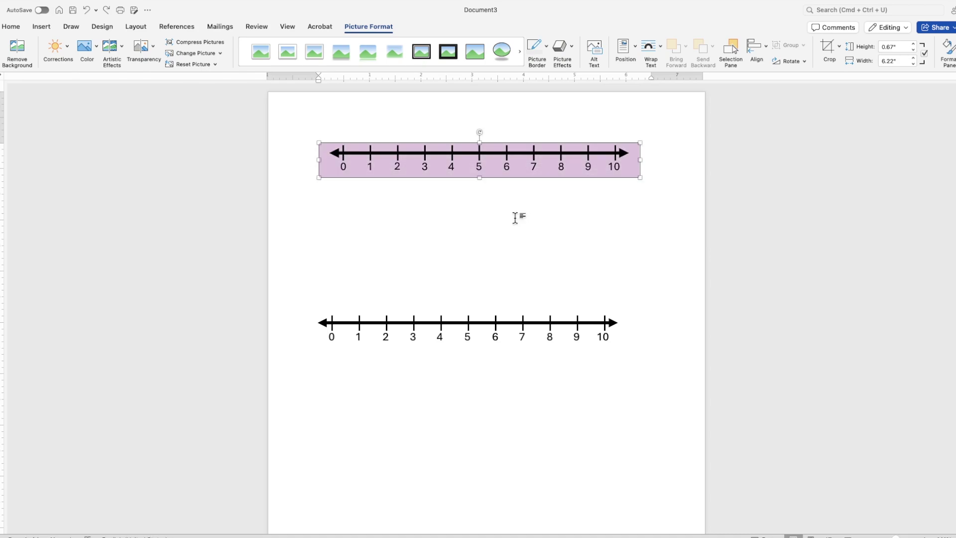
{"action": "left_click_drag", "start_coordinate": [529, 174], "coordinate": [538, 218]}
{"action": "left_click_drag", "start_coordinate": [516, 175], "coordinate": [523, 265]}
{"action": "mouse_move", "coordinate": [357, 167]}
{"action": "left_mouse_down"}
{"action": "mouse_move", "coordinate": [299, 132]}
{"action": "mouse_move", "coordinate": [339, 133]}
{"action": "mouse_move", "coordinate": [343, 174]}
{"action": "left_mouse_up"}
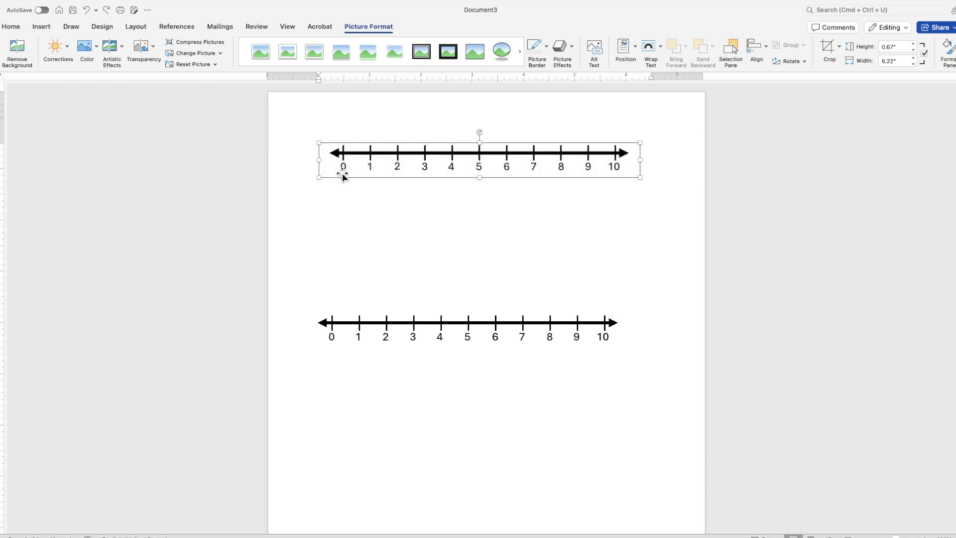
Step: Add and remove blank lines before the picture to push it down above the original
{"action": "left_click", "coordinate": [320, 186]}
{"action": "key", "text": "Return"}
{"action": "key", "text": "Return"}
{"action": "key", "text": "Return"}
{"action": "key", "text": "Return"}
{"action": "key", "text": "Return"}
{"action": "key", "text": "Return"}
{"action": "key", "text": "Return"}
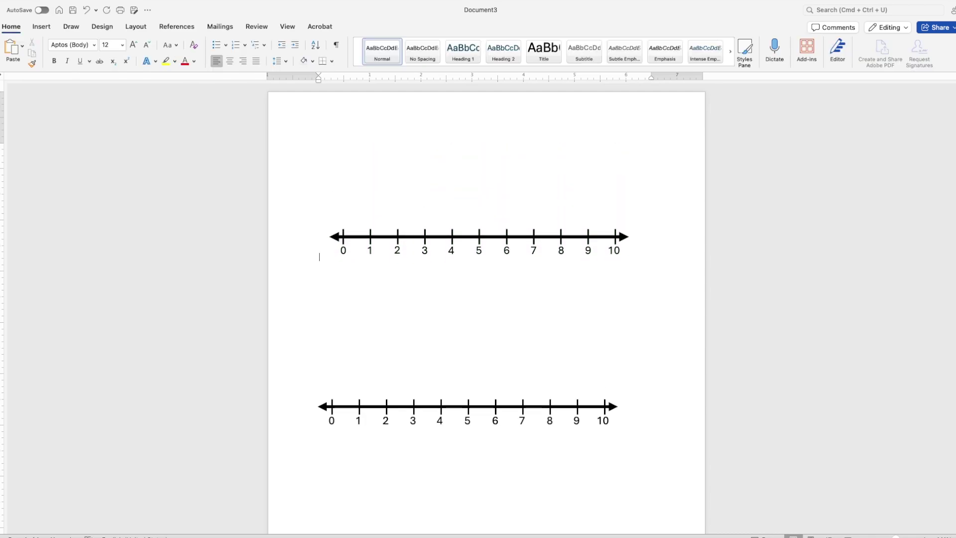
{"action": "key", "text": "BackSpace"}
{"action": "key", "text": "BackSpace"}
{"action": "key", "text": "BackSpace"}
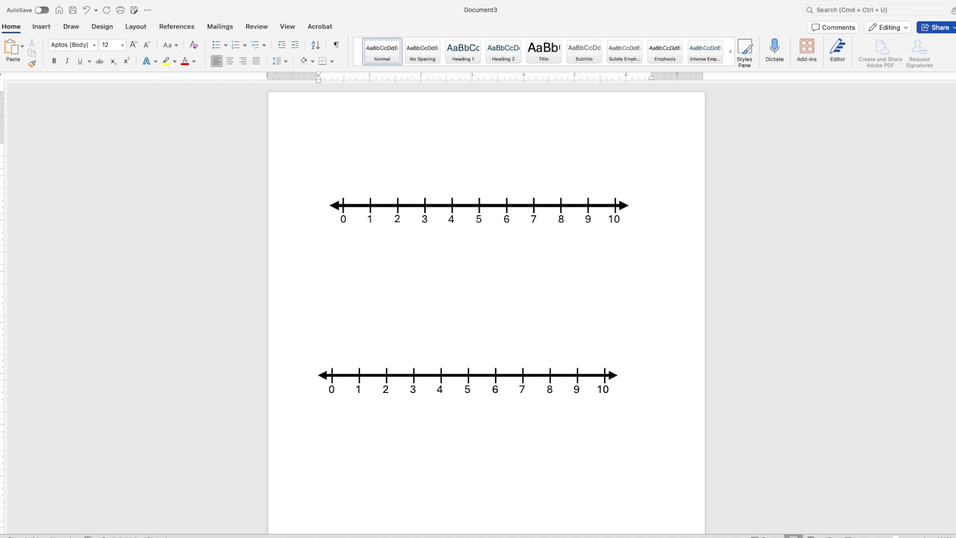
{"action": "left_click", "coordinate": [602, 228]}
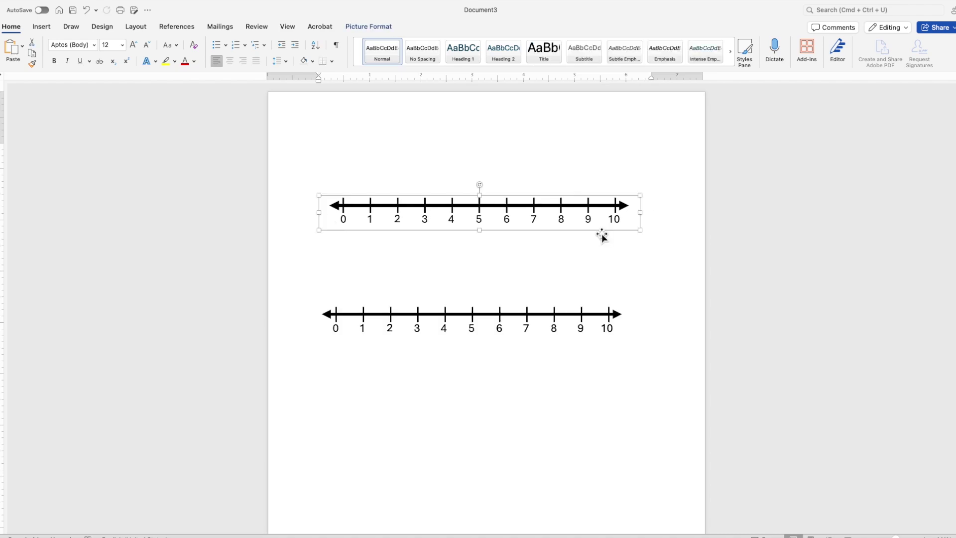